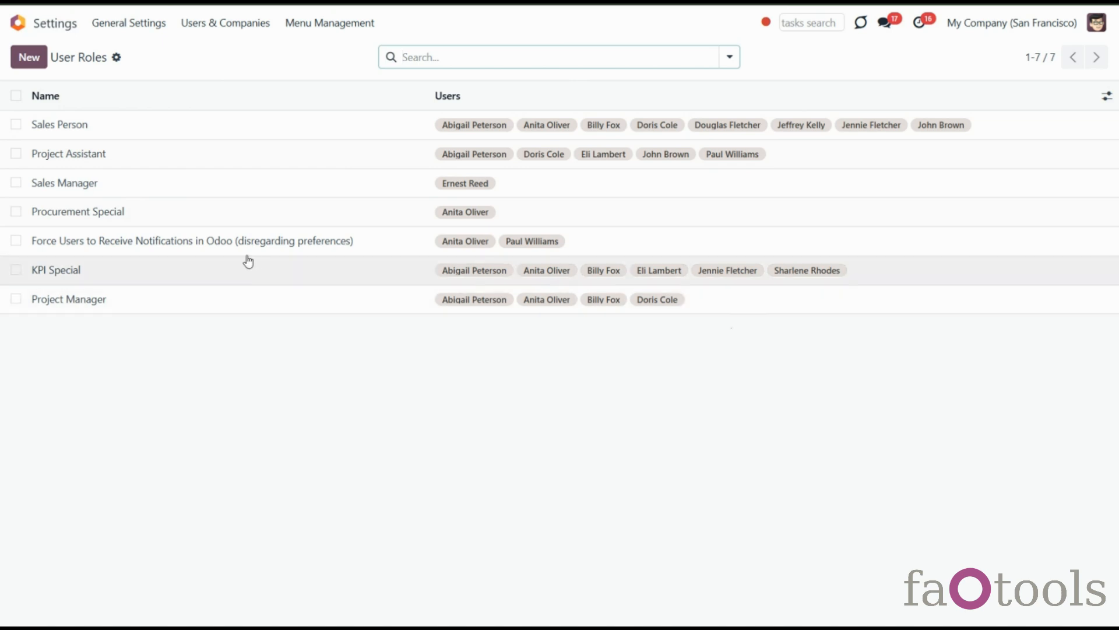
Review the Sales Person and Project Assistant roles, including the users available for assignment to Project Assistant
left_click(178, 131)
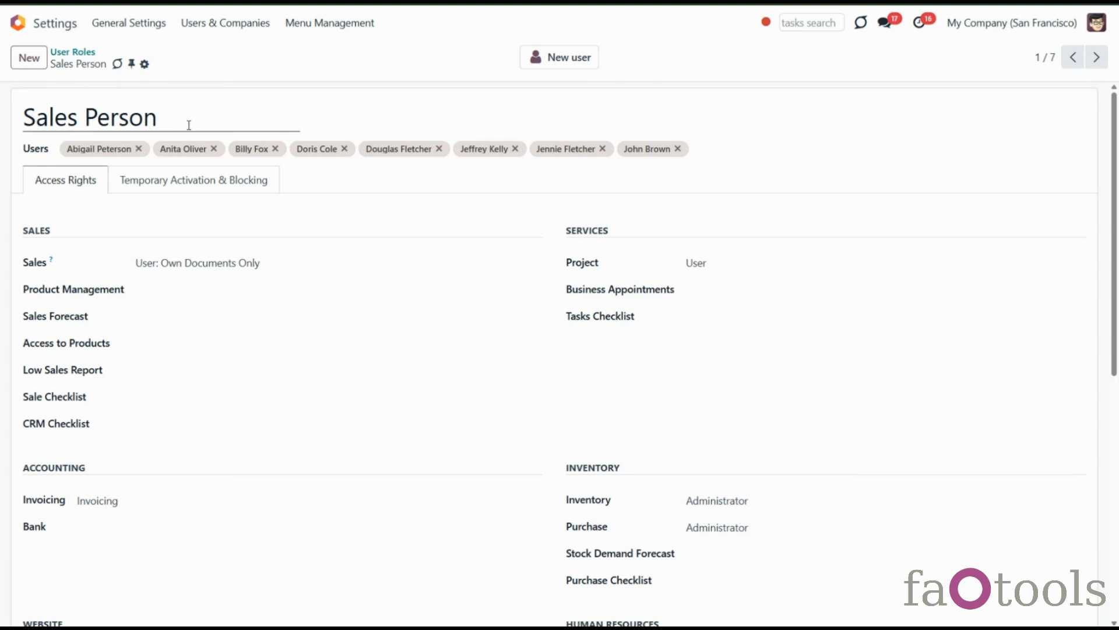
left_click(71, 52)
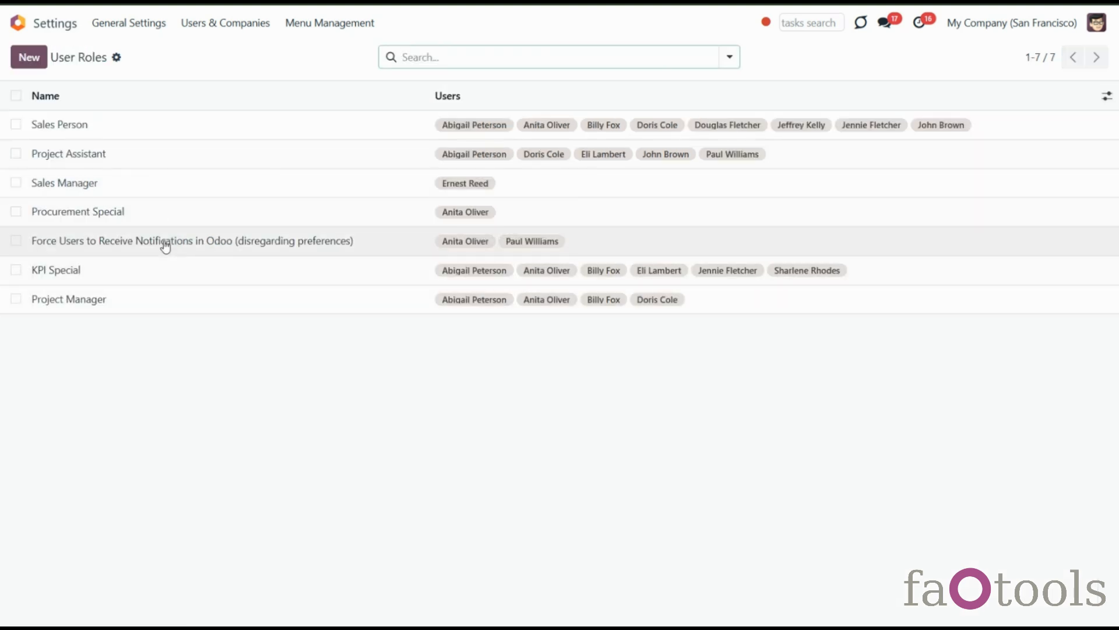
left_click(124, 158)
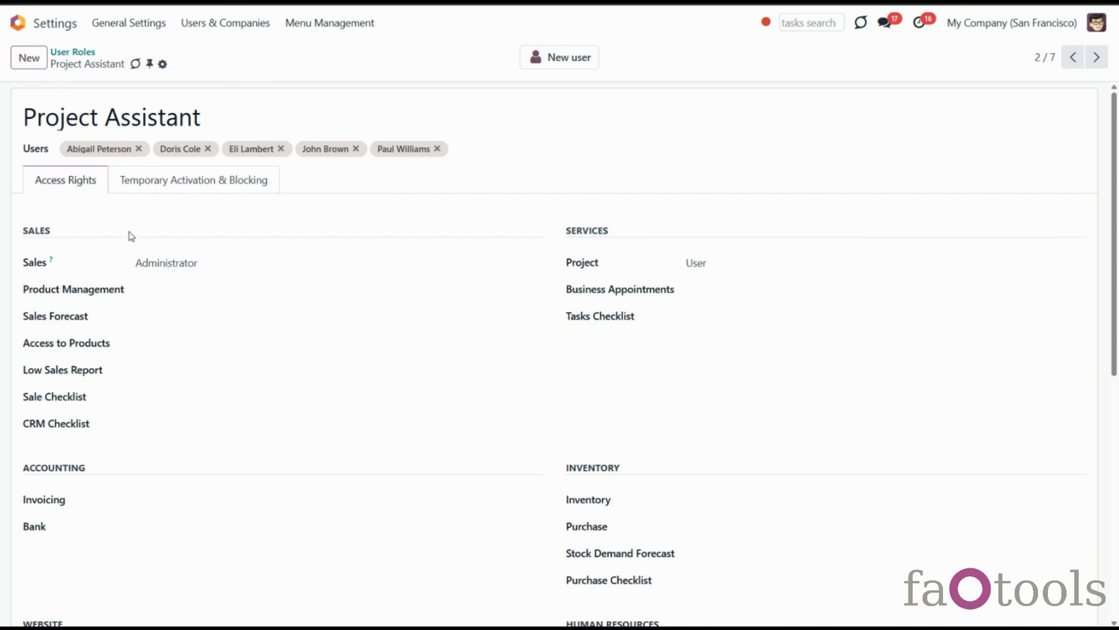
left_click(496, 153)
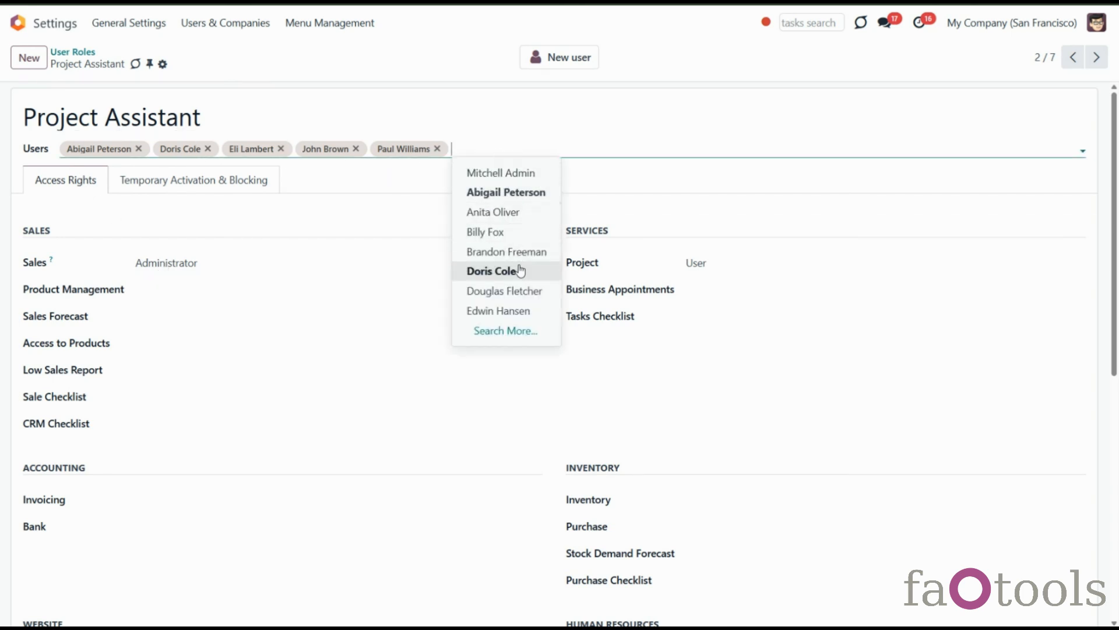
left_click(380, 187)
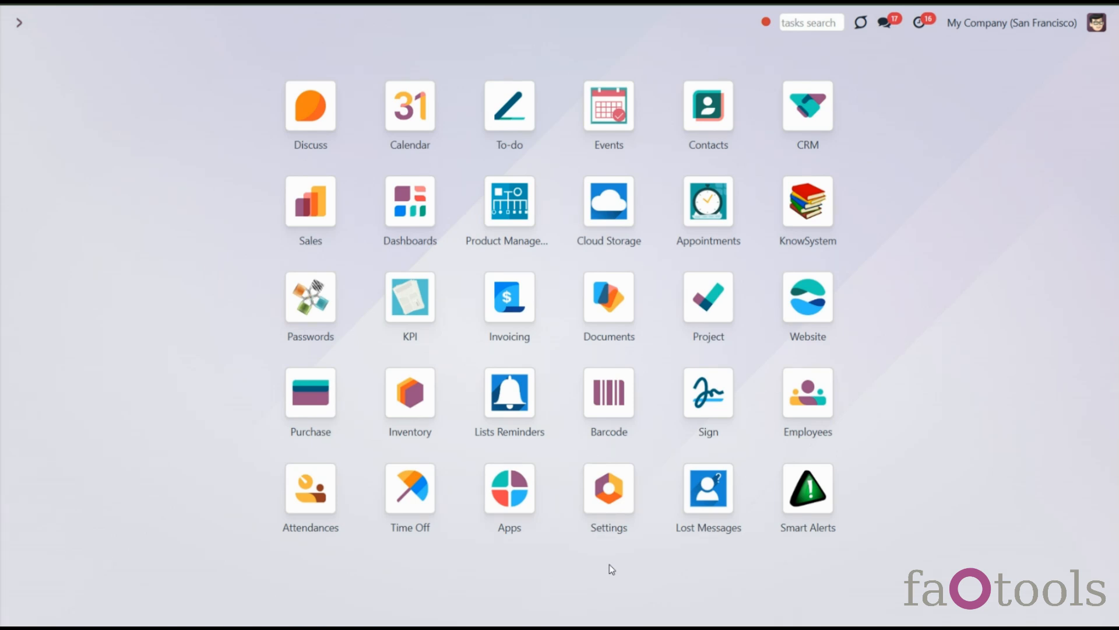
Go to the Settings app and display the list of user roles
left_click(603, 521)
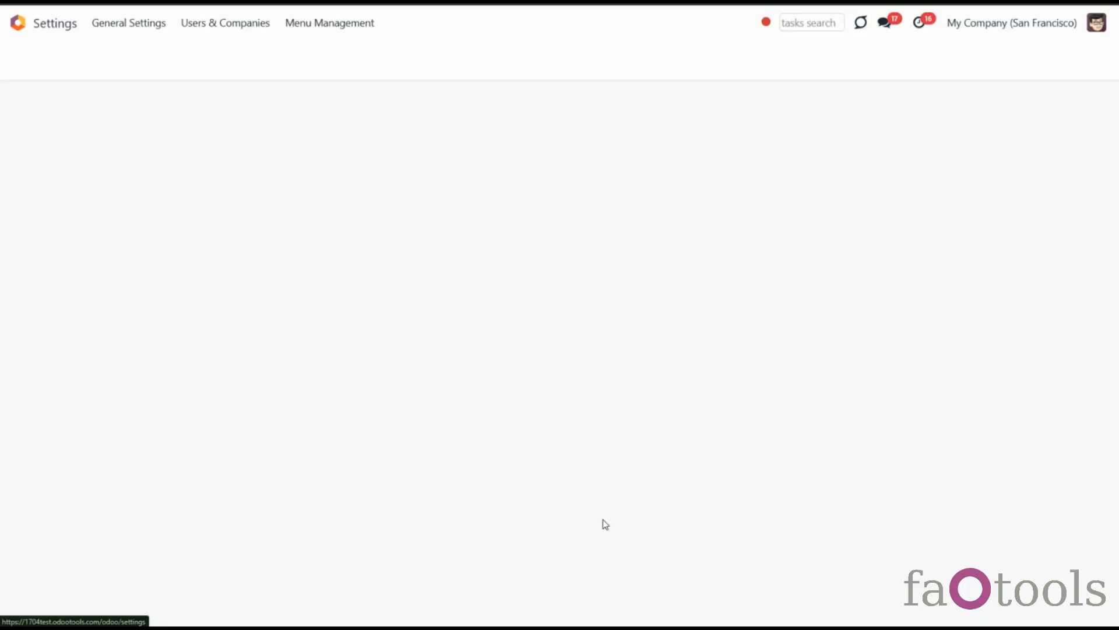
left_click(254, 28)
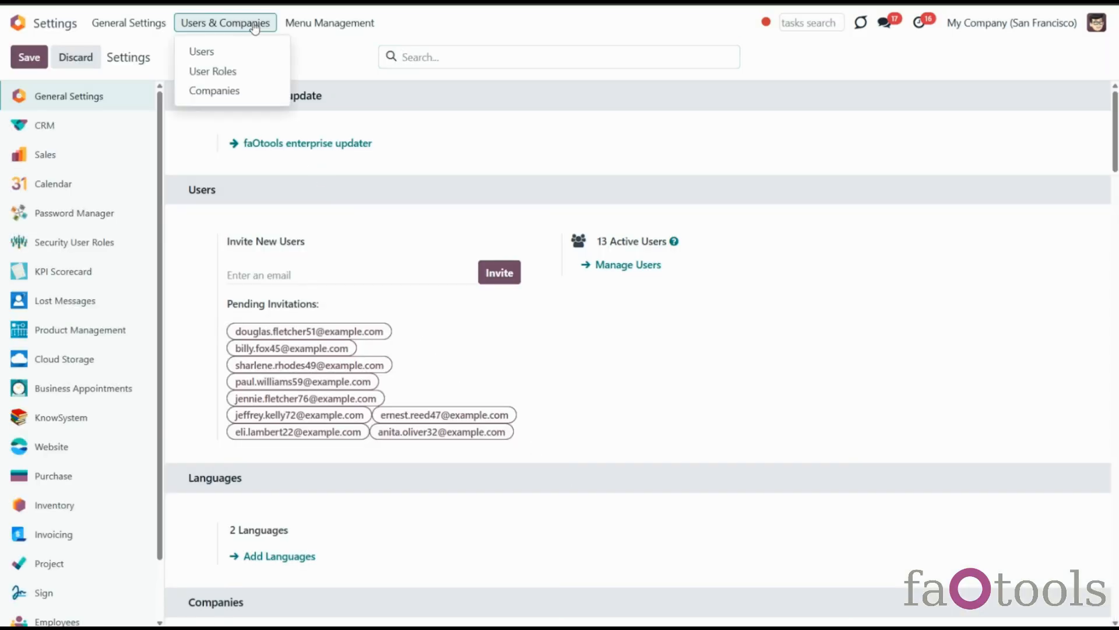
left_click(214, 74)
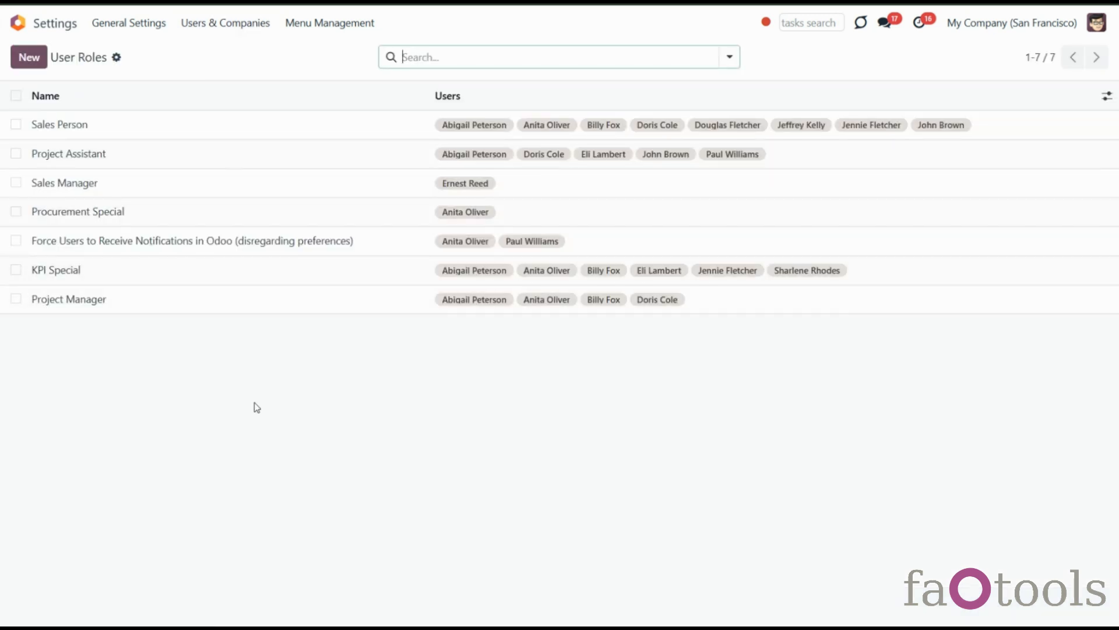
View the Security User Roles section of the general settings and go from there to role management
left_click(158, 28)
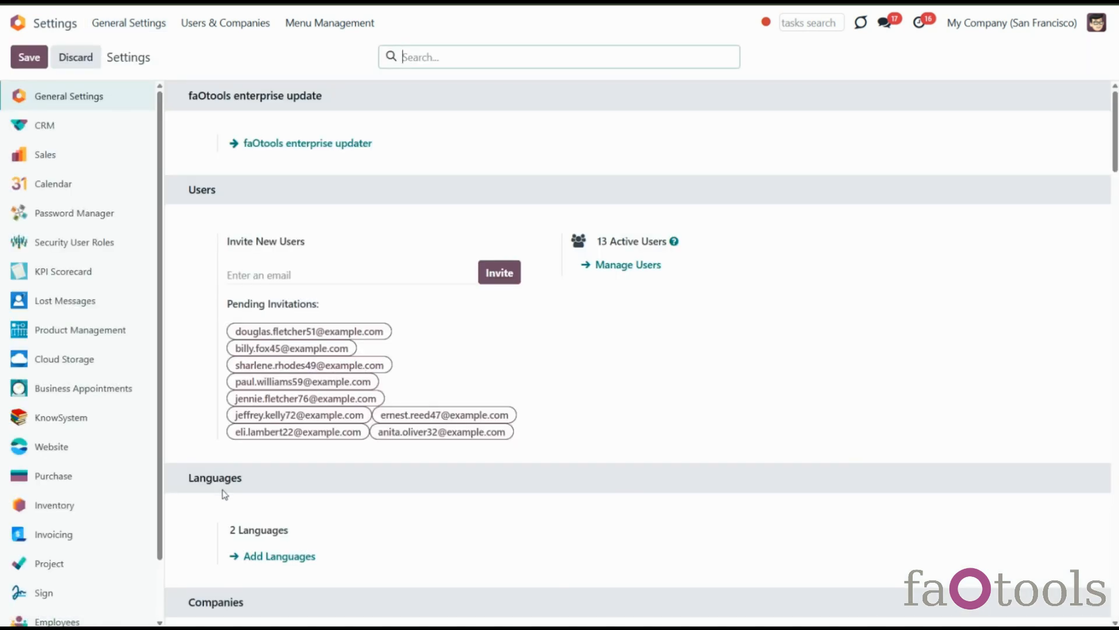
left_click(100, 243)
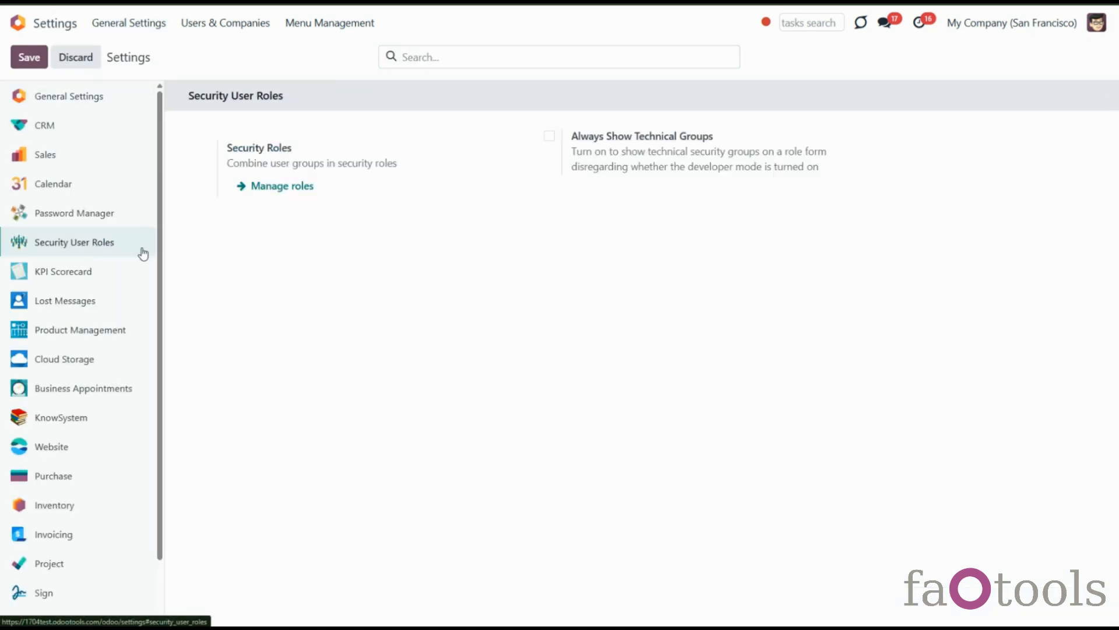
left_click(275, 187)
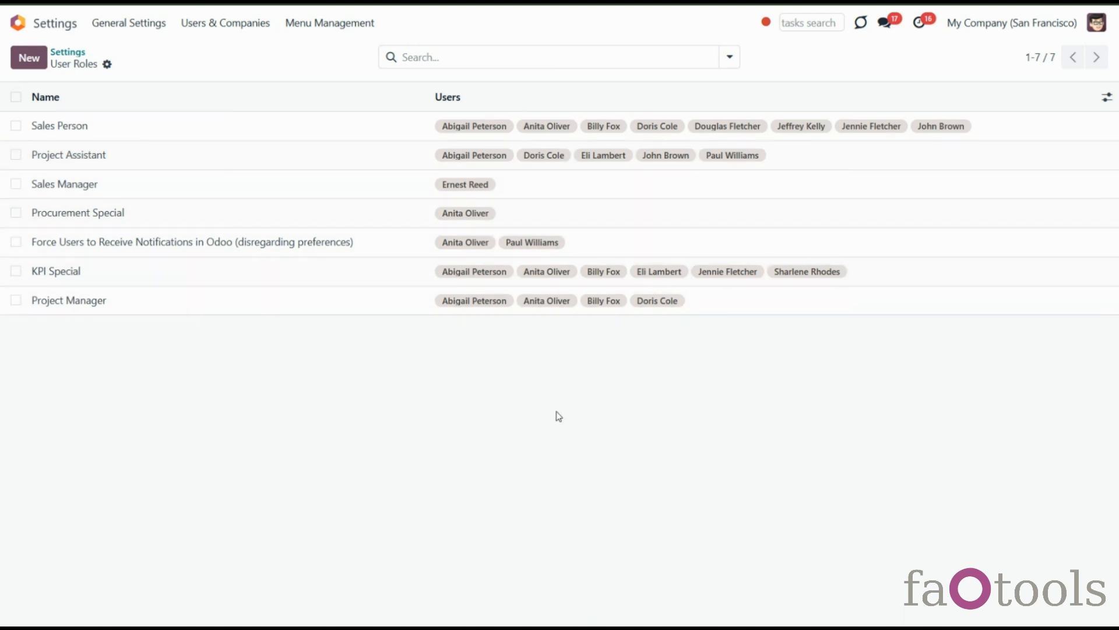
Filter the role list by an assigned user's first name, and remove the filter
left_click(496, 61)
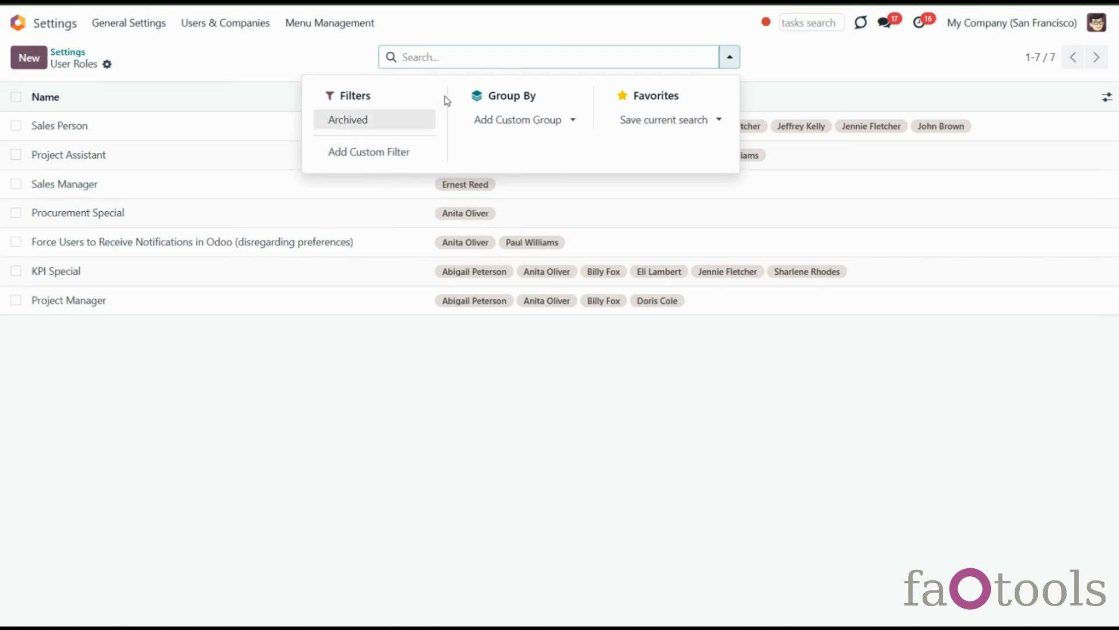
left_click(457, 53)
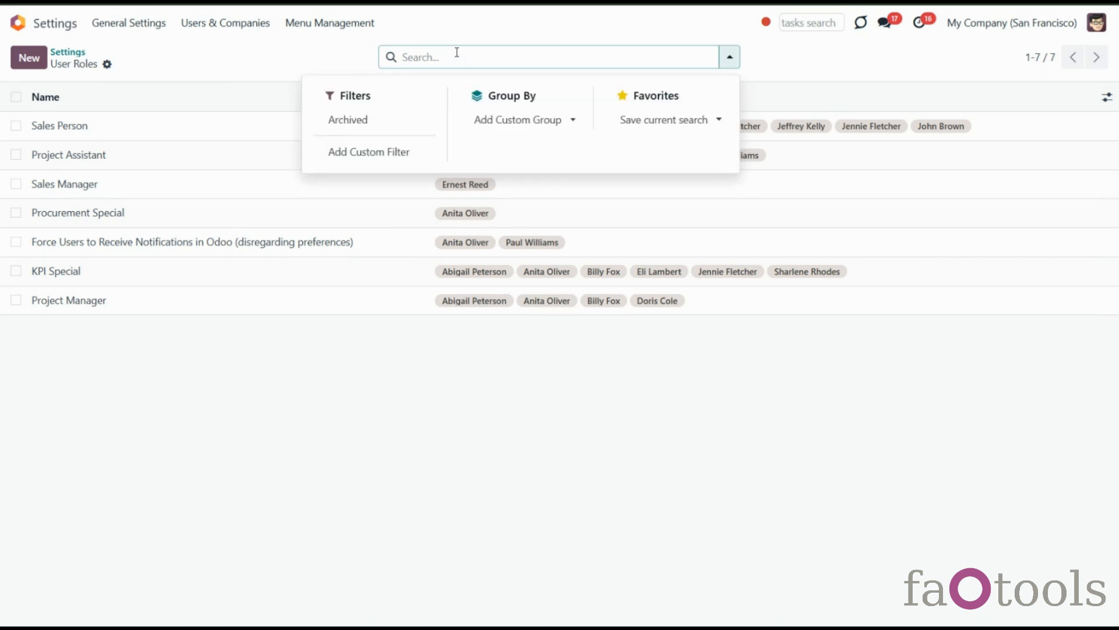
type("anita")
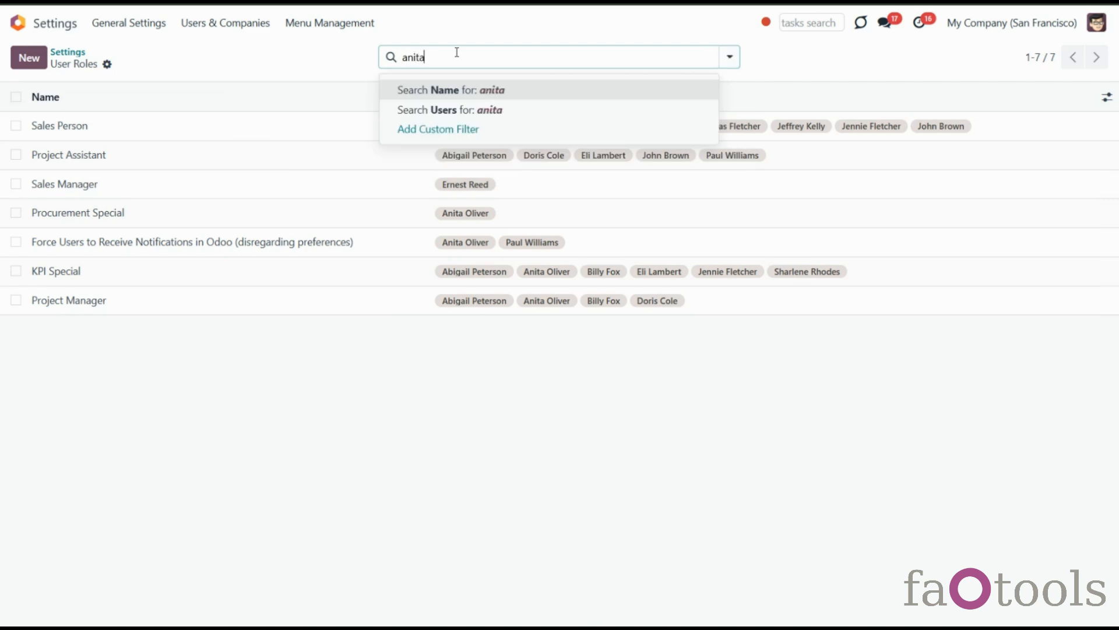
left_click(486, 111)
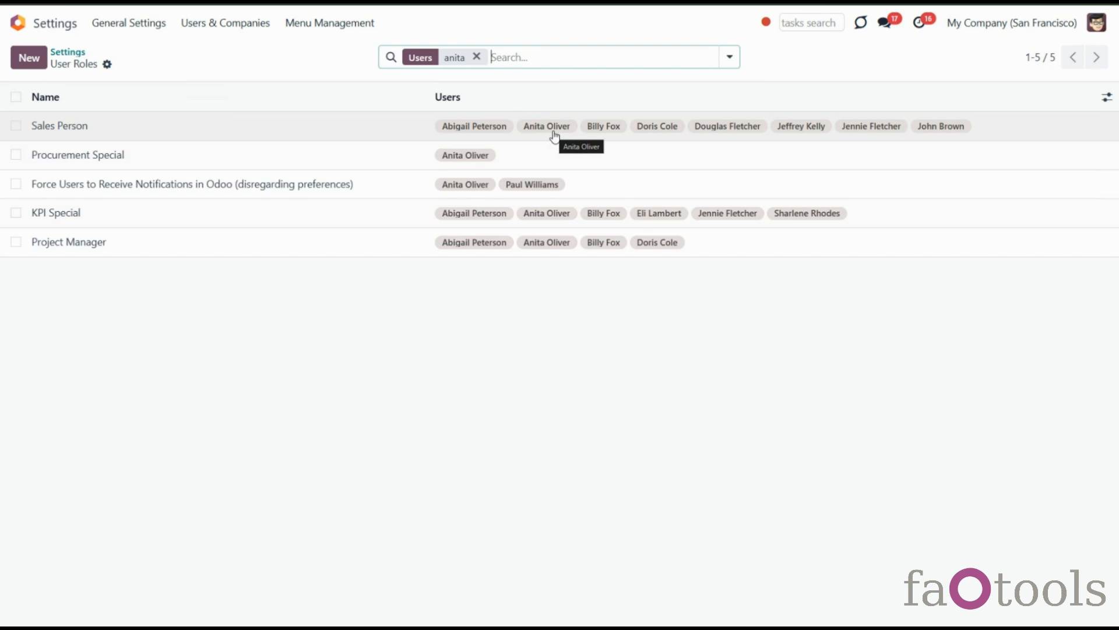
left_click(476, 57)
Create a new role named Purchase Manager and assign four users to it
left_click(39, 58)
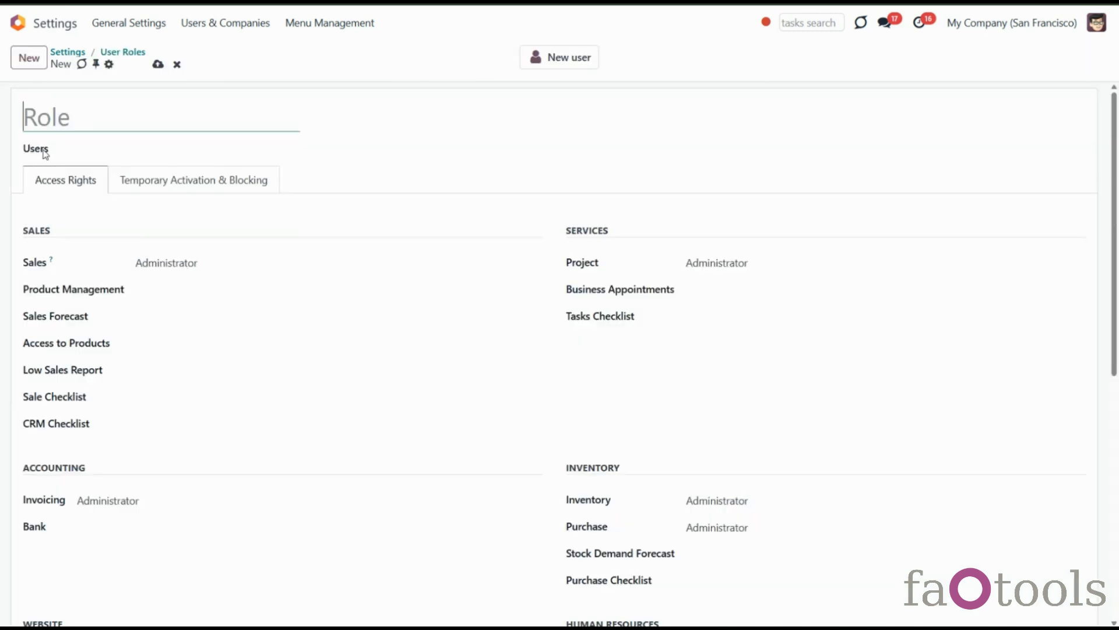
type("Purchase Manager")
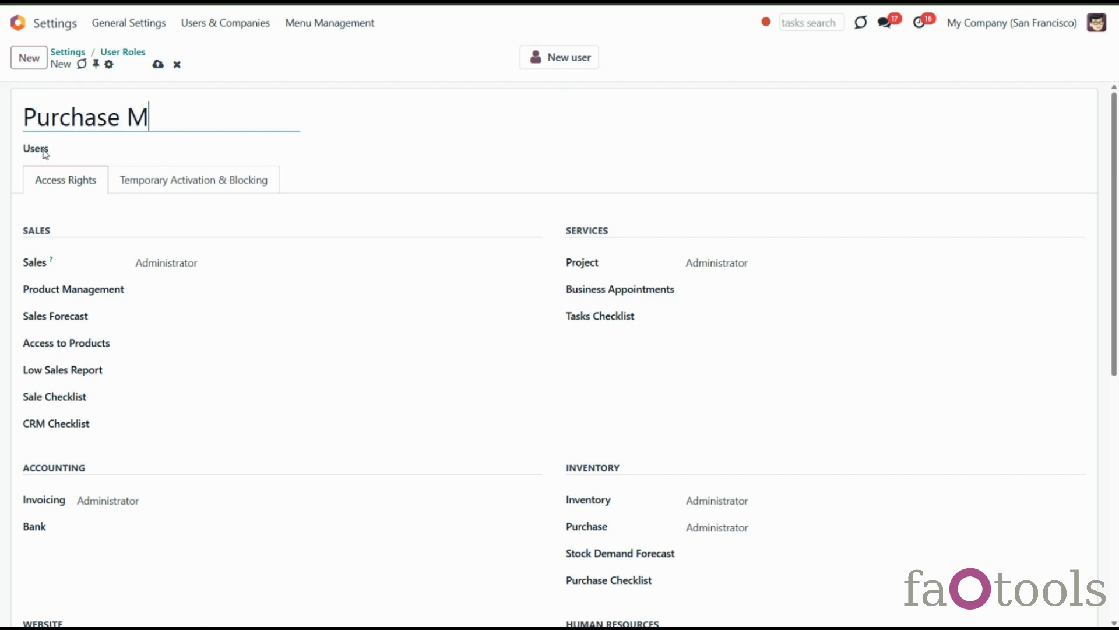
left_click(80, 151)
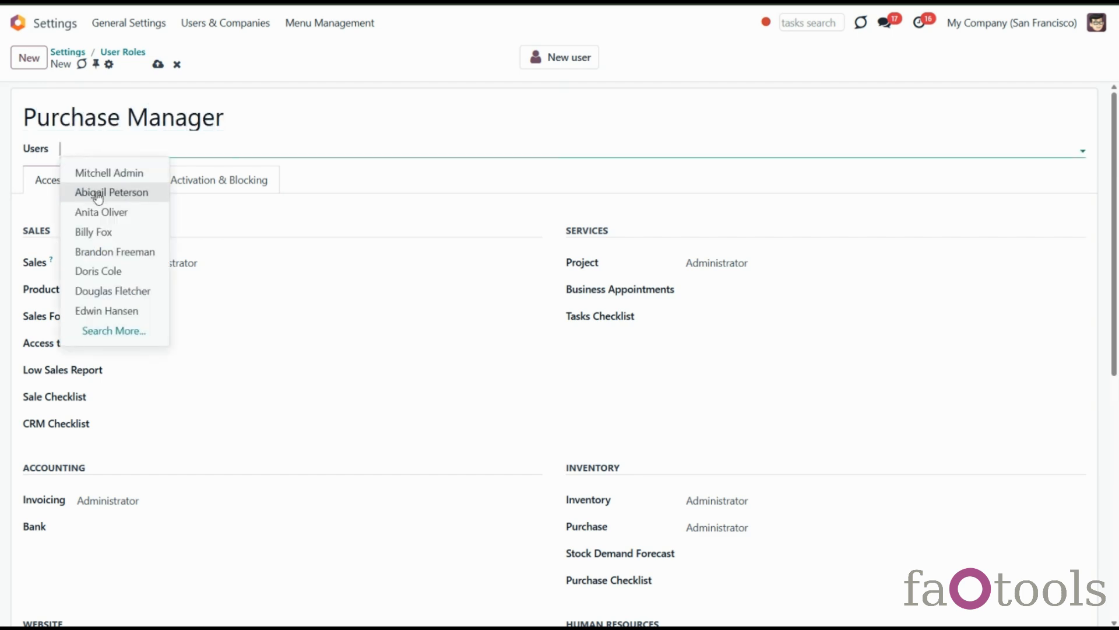
left_click(98, 192)
left_click(191, 211)
left_click(262, 232)
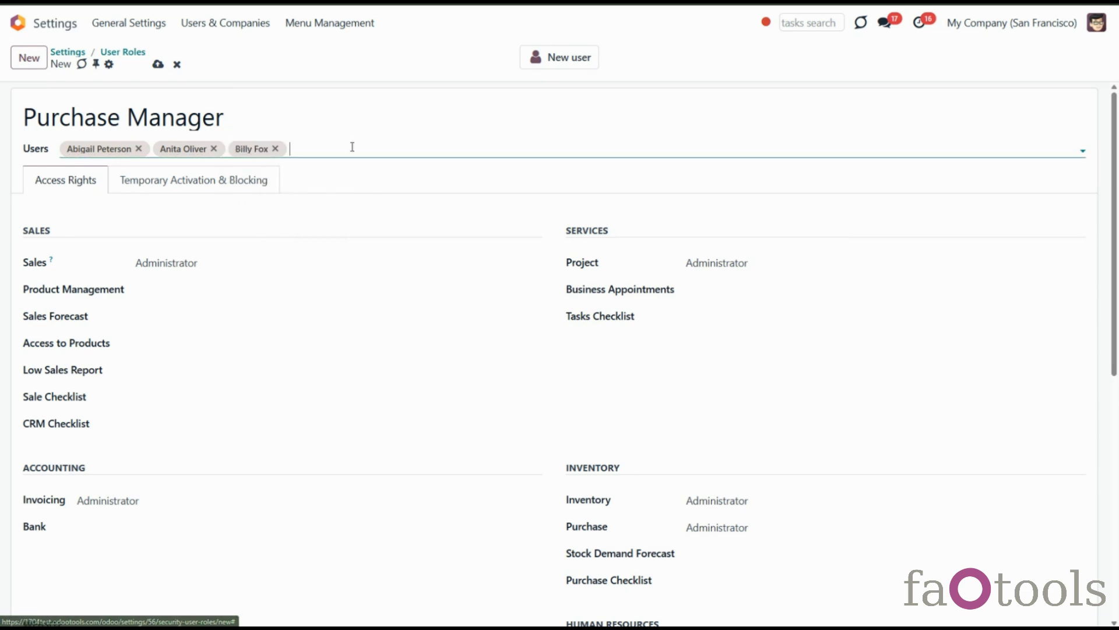
left_click(327, 271)
Set the role's Business Appointments right to Appointments: Administrator and its Product Management right to Product Manager
left_click(716, 290)
left_click(726, 340)
left_click(216, 298)
left_click(215, 320)
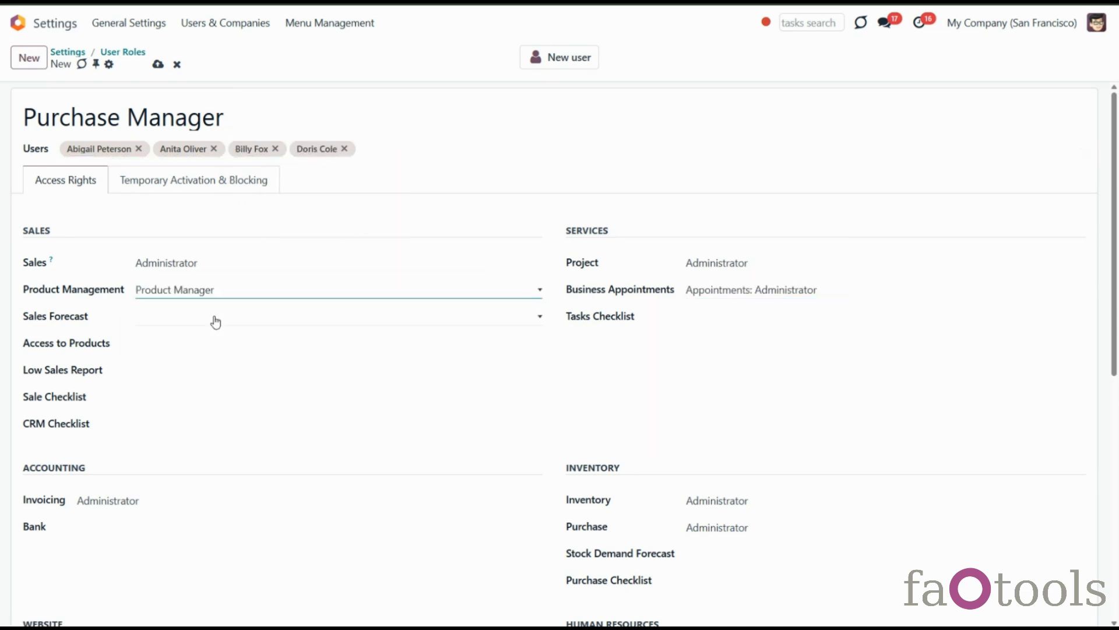
Clear the role's Human Resources rights for Employees, Time Off and Attendances
scroll(720, 462, "down", 4)
left_click(728, 424)
left_click(726, 441)
left_click(727, 451)
left_click(729, 467)
left_click(730, 477)
left_click(727, 494)
Clear the role's Website and Documents access rights
scroll(506, 492, "down", 4)
left_click(98, 194)
left_click(100, 209)
left_click(145, 371)
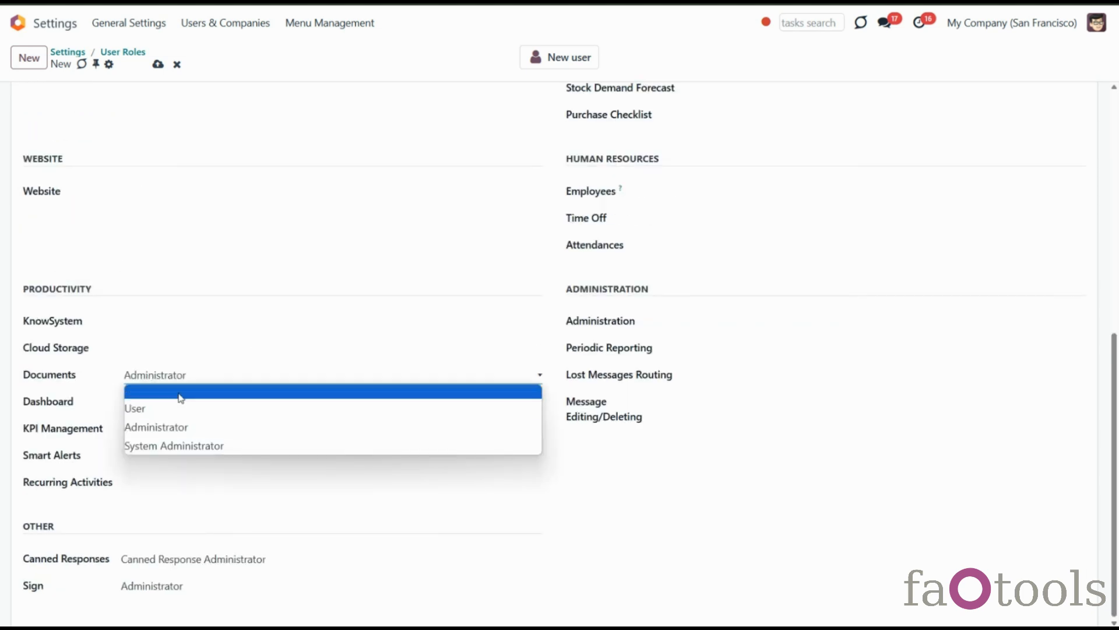
left_click(181, 393)
Clear the role's Sign and Canned Responses access rights
left_click(169, 585)
left_click(175, 531)
left_click(185, 559)
left_click(180, 574)
Set the role's Sales access right to User: Own Documents Only
scroll(140, 361, "up", 8)
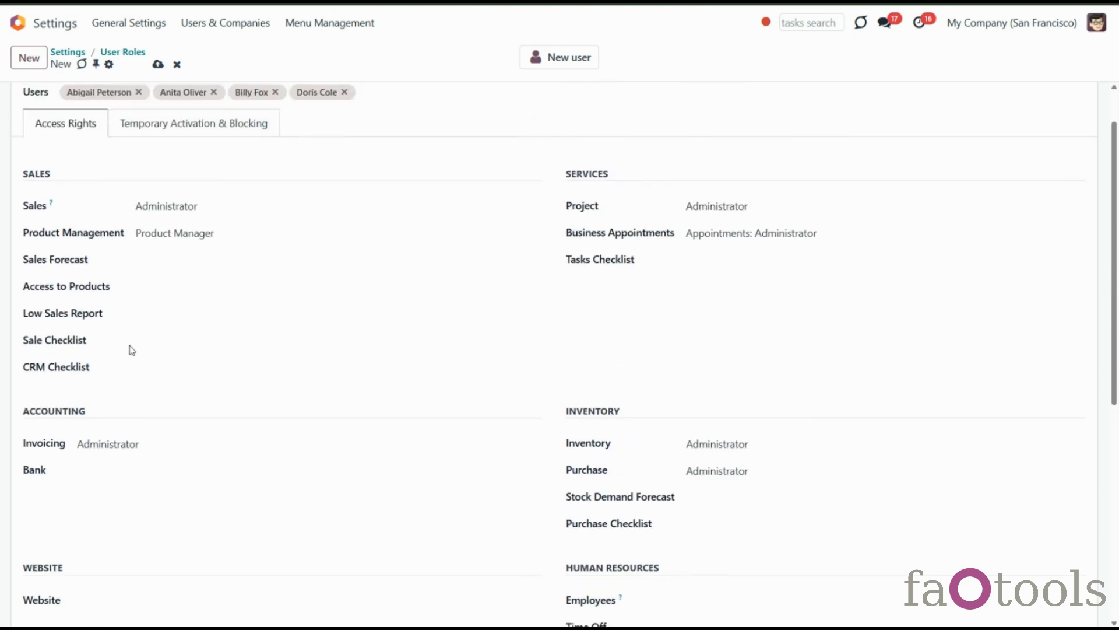
left_click(170, 260)
left_click(153, 295)
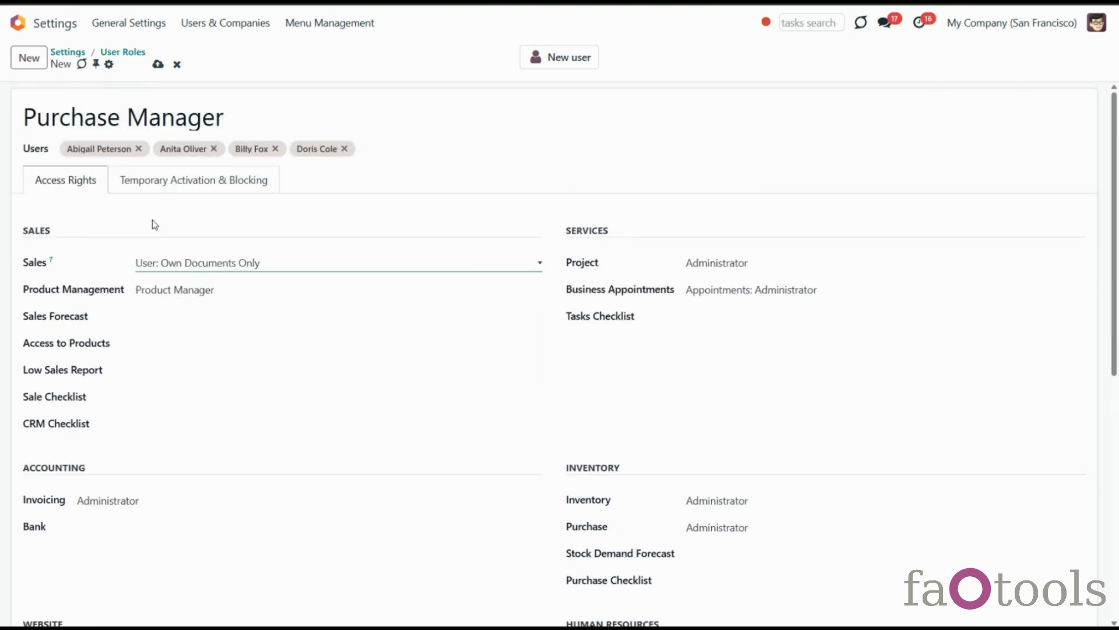
Add a temporary rule to the role for its first assigned user with the action Temporary Blocking
left_click(155, 185)
left_click(56, 305)
left_click(290, 222)
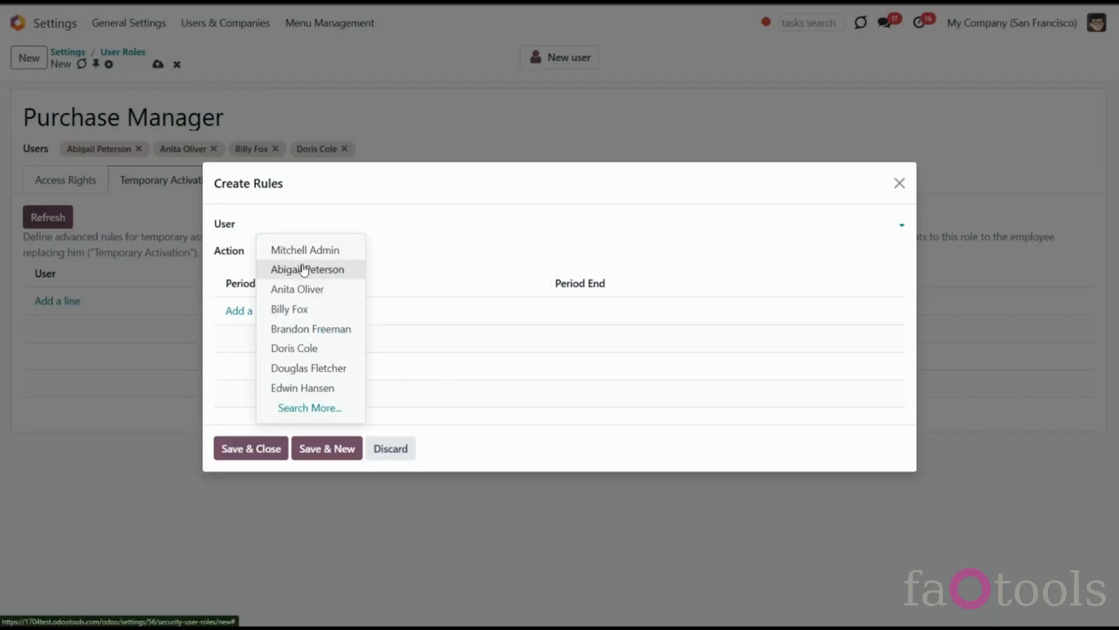
left_click(302, 267)
left_click(298, 251)
left_click(300, 290)
Set the blocking period from 04/25/2025 13:00 to 04/26/2025 13:00, and save the rule and the role
left_click(259, 310)
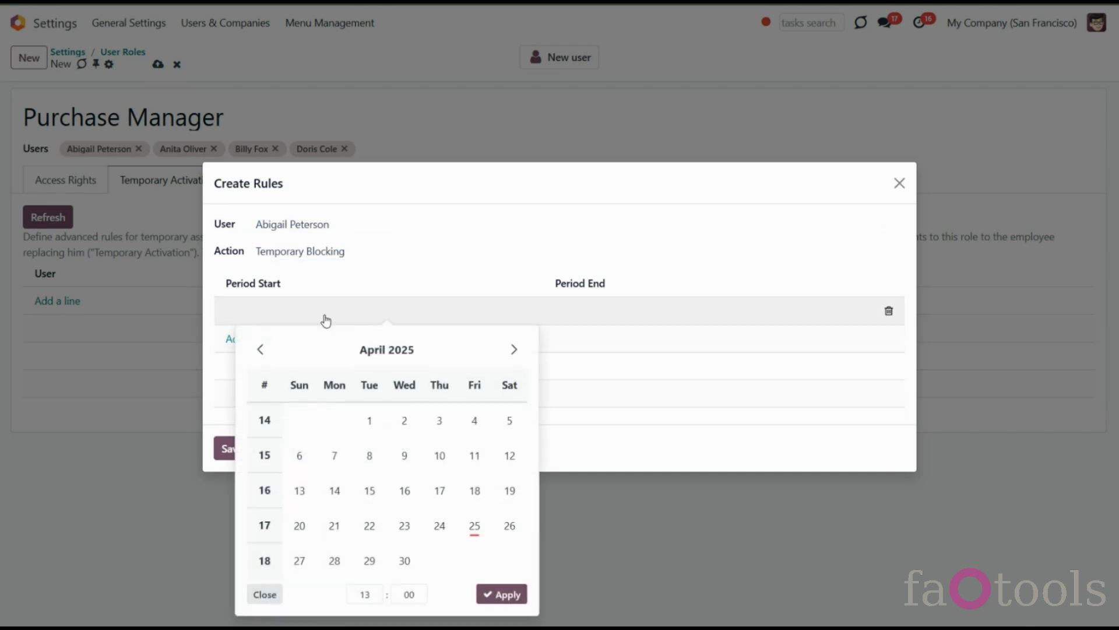
left_click(477, 524)
left_click(497, 607)
left_click(617, 318)
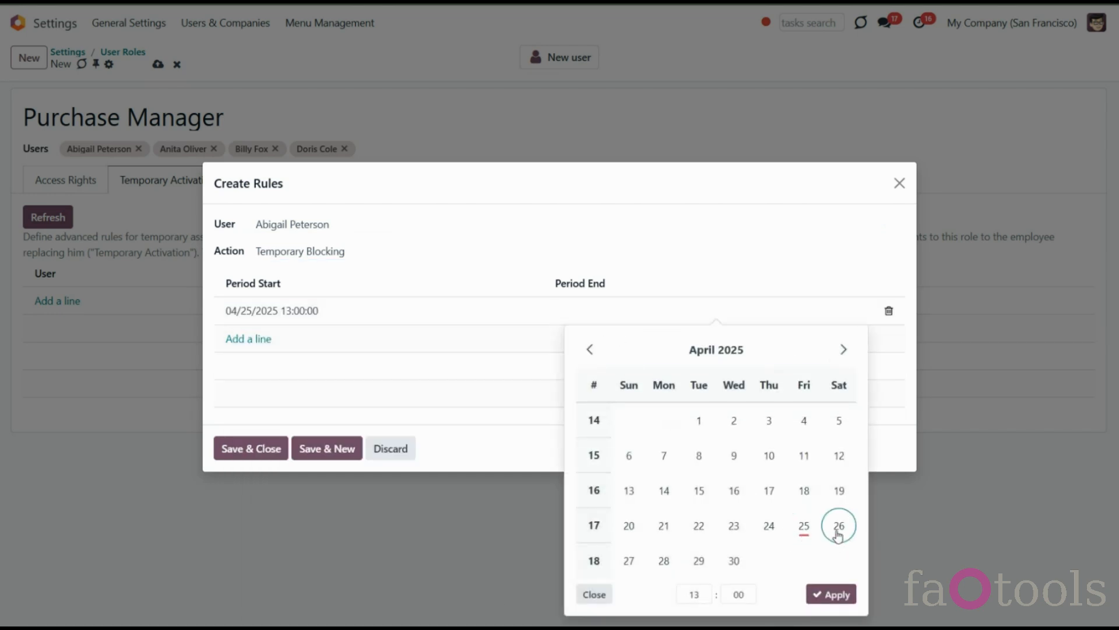
left_click(839, 537)
left_click(832, 605)
left_click(244, 449)
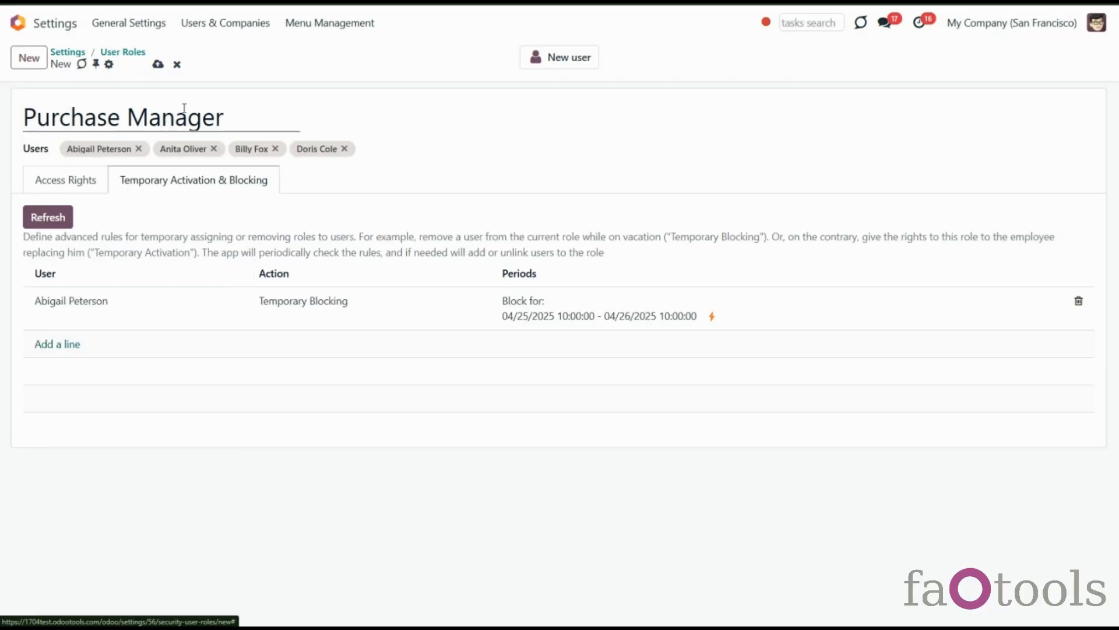
left_click(158, 64)
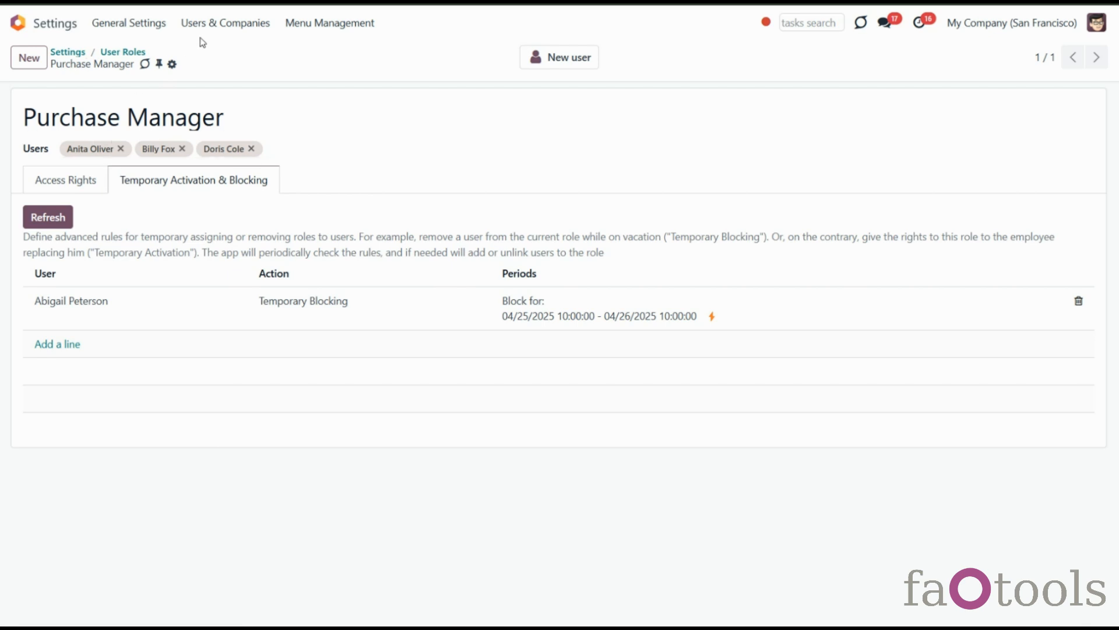
From the Users list, open the user with only the Project Assistant and KPI Special roles, and colour the Project Assistant tag light blue
left_click(218, 27)
left_click(222, 62)
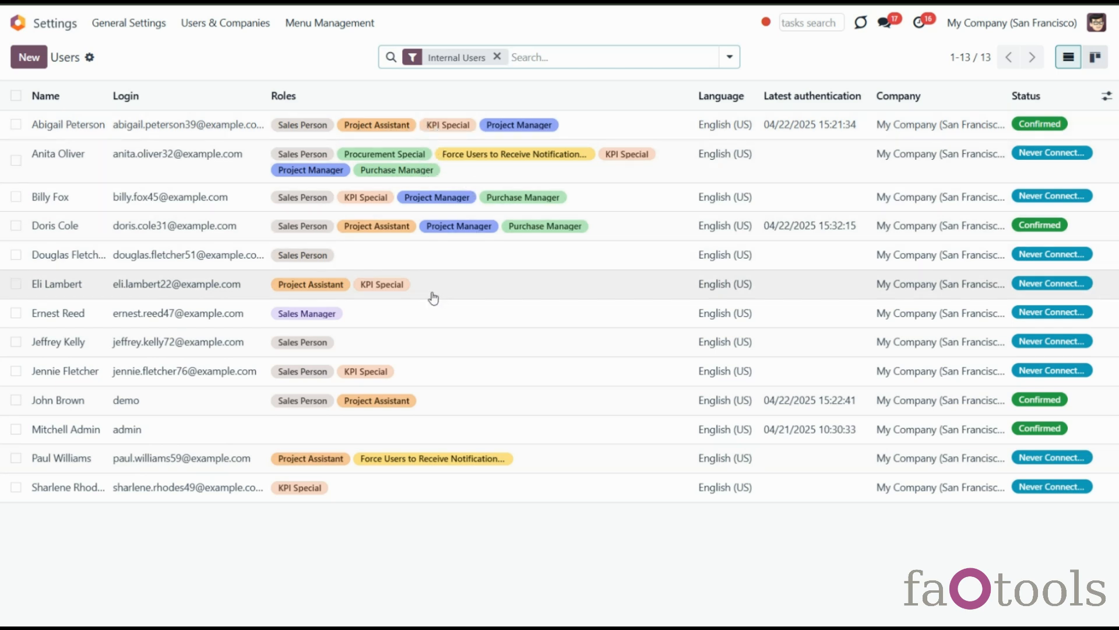
left_click(433, 298)
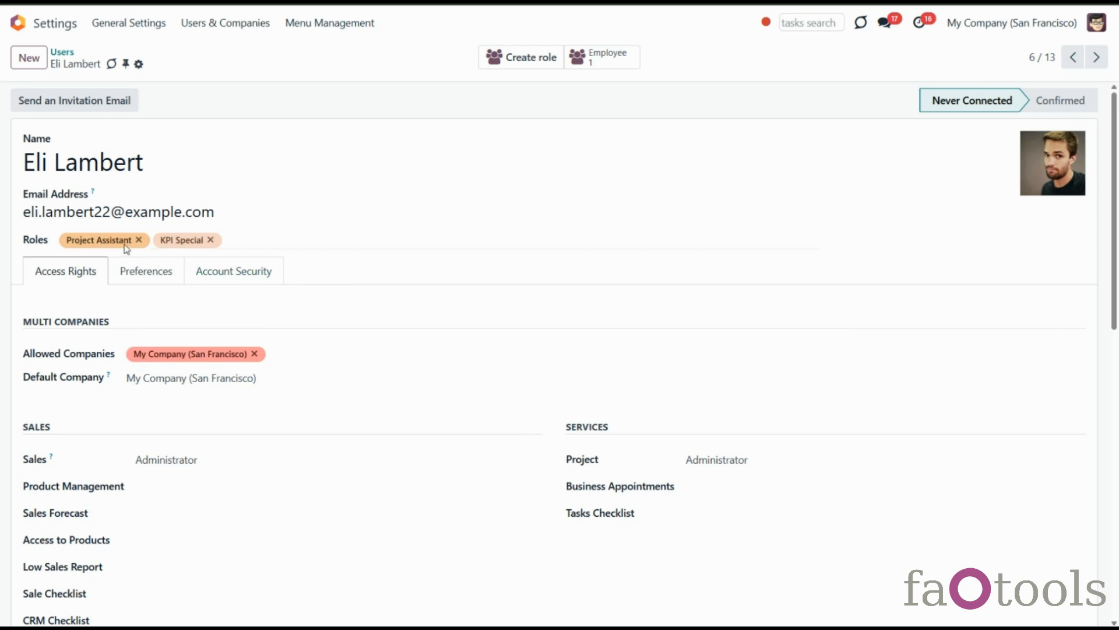
left_click(97, 245)
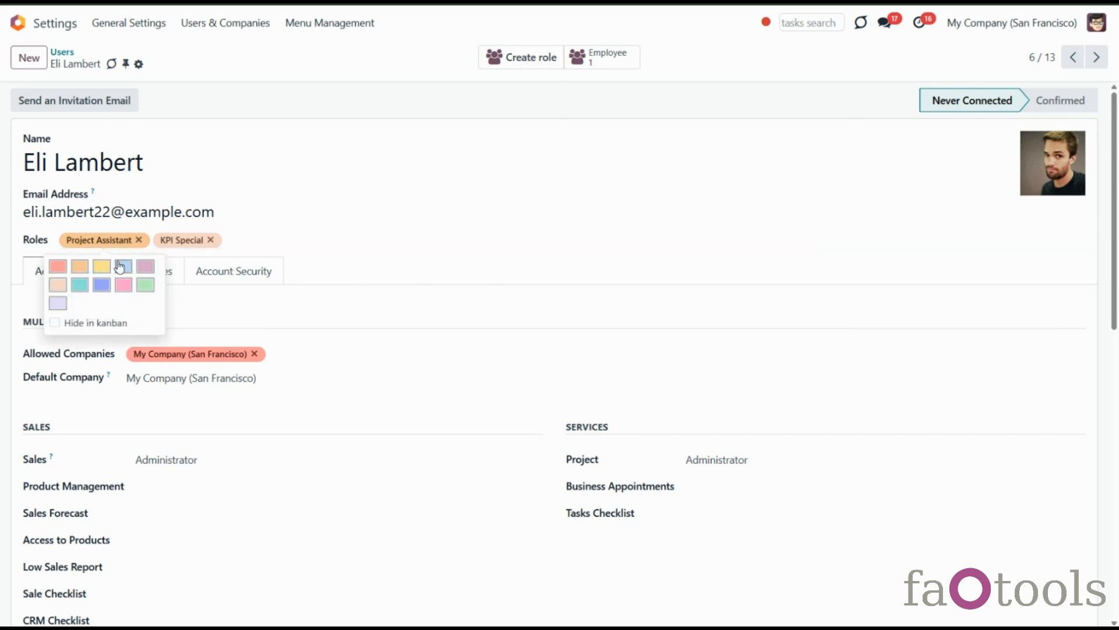
left_click(122, 266)
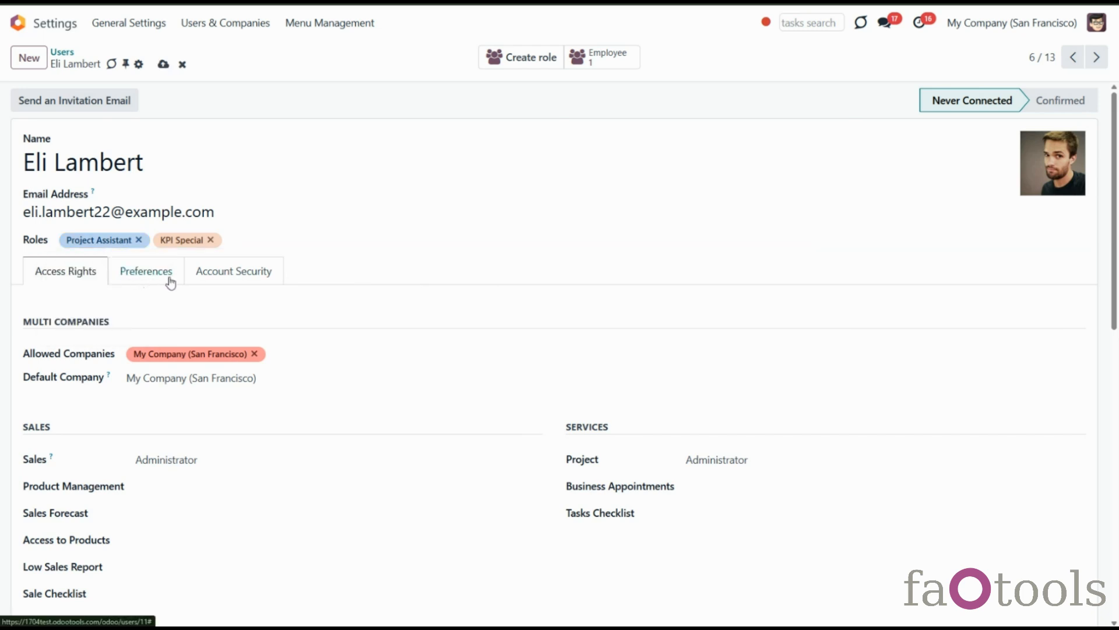
Set the KPI Special role tag to be hidden in kanban, save the user and return to the Users list
left_click(189, 242)
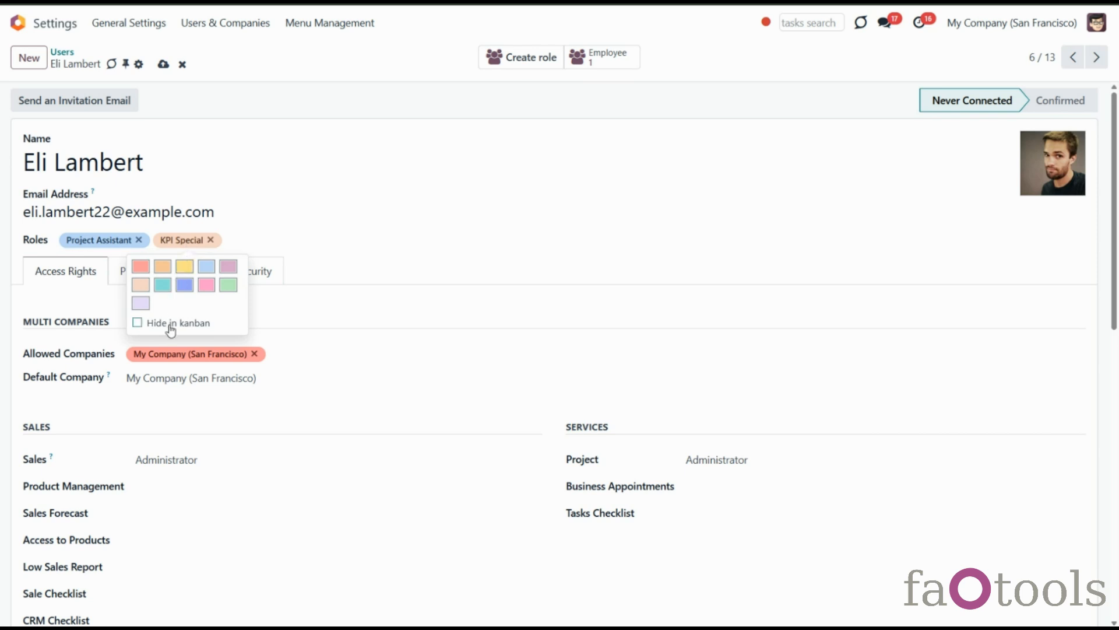
left_click(138, 322)
left_click(164, 64)
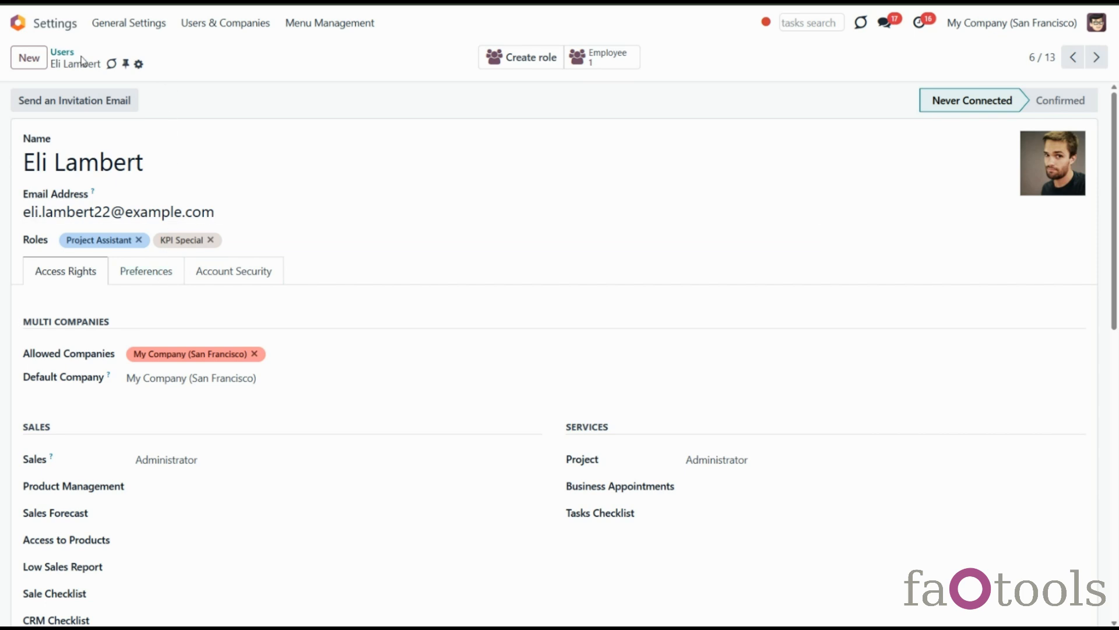
left_click(63, 53)
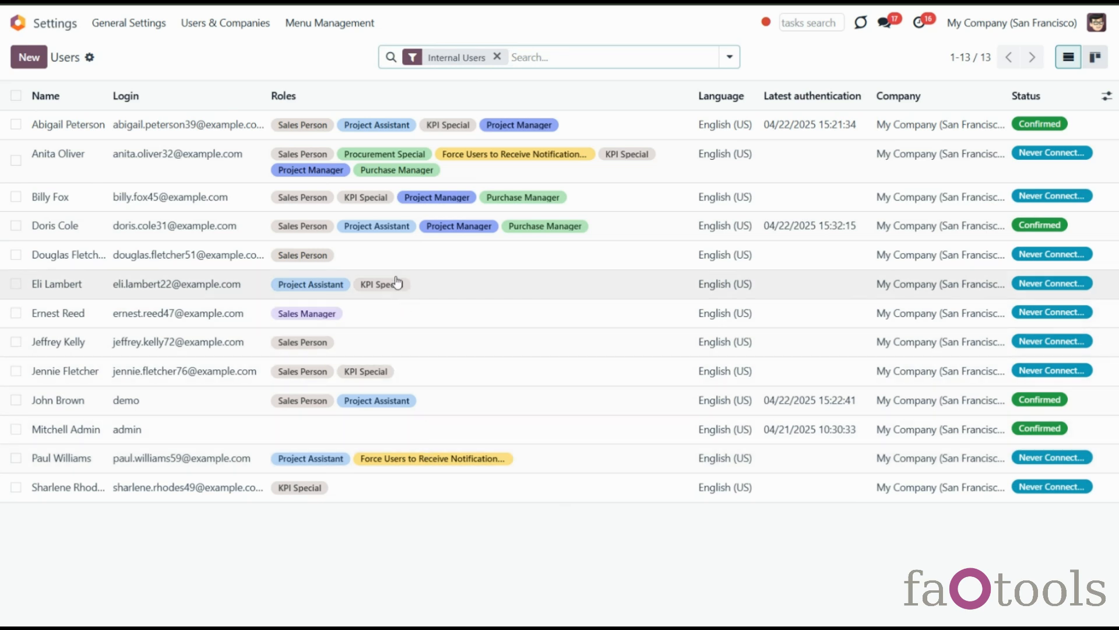
Open the first user who has only the Sales Person role, colour that role tag orange and return to the Users list
left_click(263, 257)
left_click(98, 240)
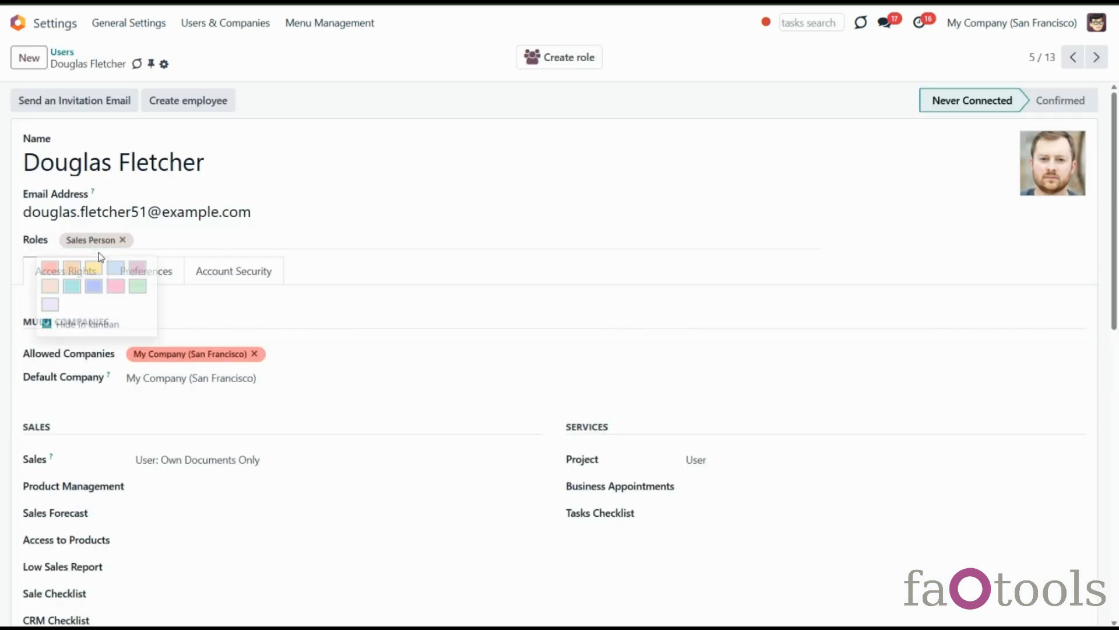
left_click(72, 267)
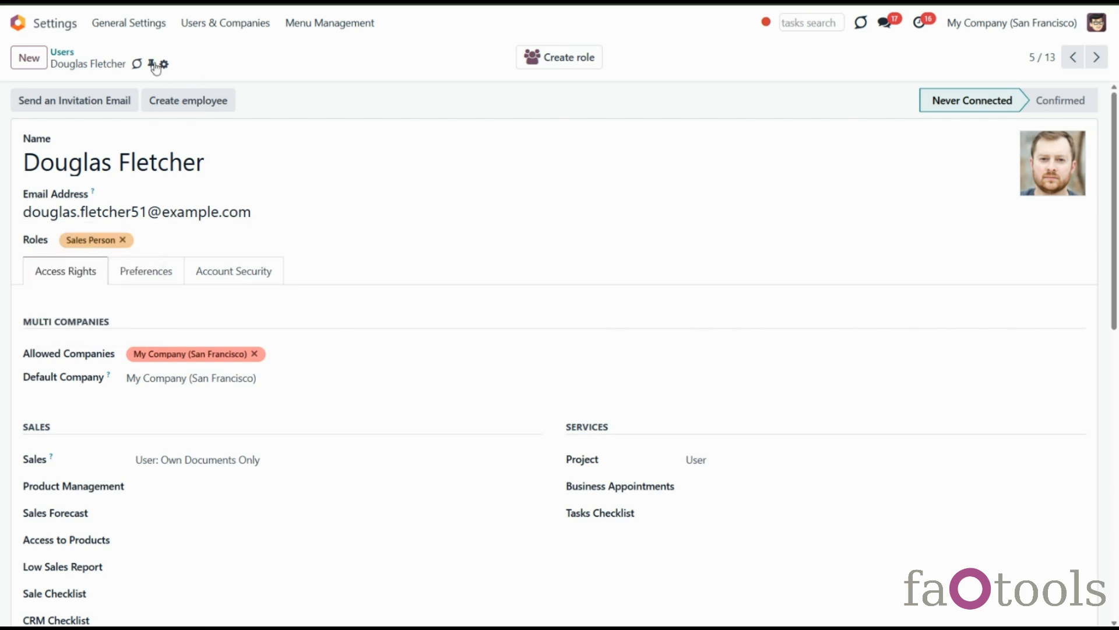
left_click(63, 52)
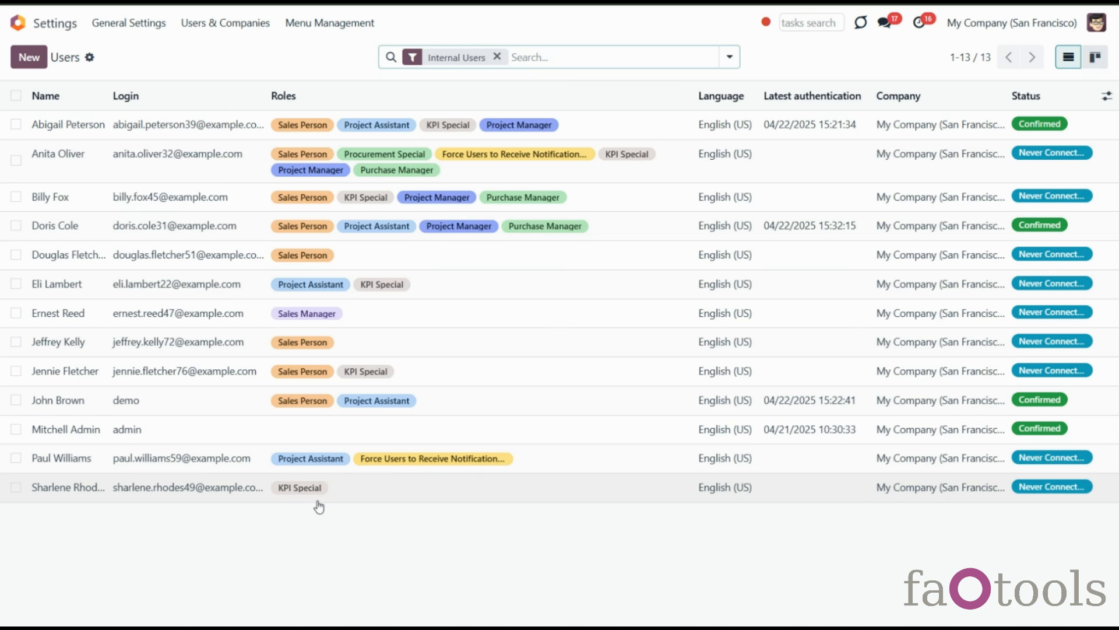
Open the admin user's record, create a role based on its rights and name the role Administrator
left_click(285, 440)
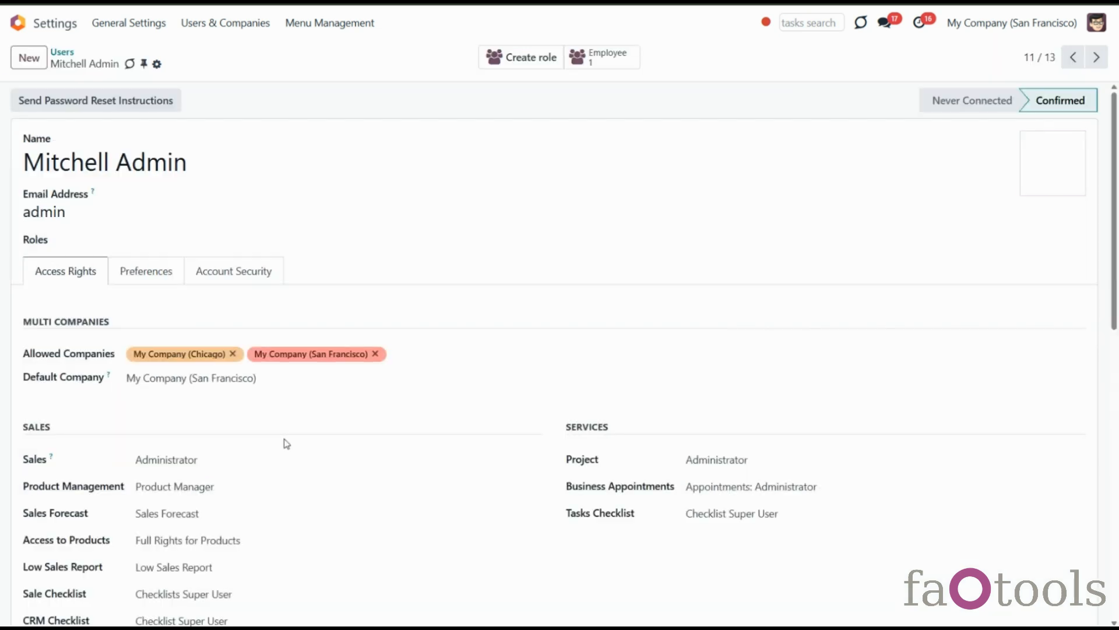
left_click(523, 67)
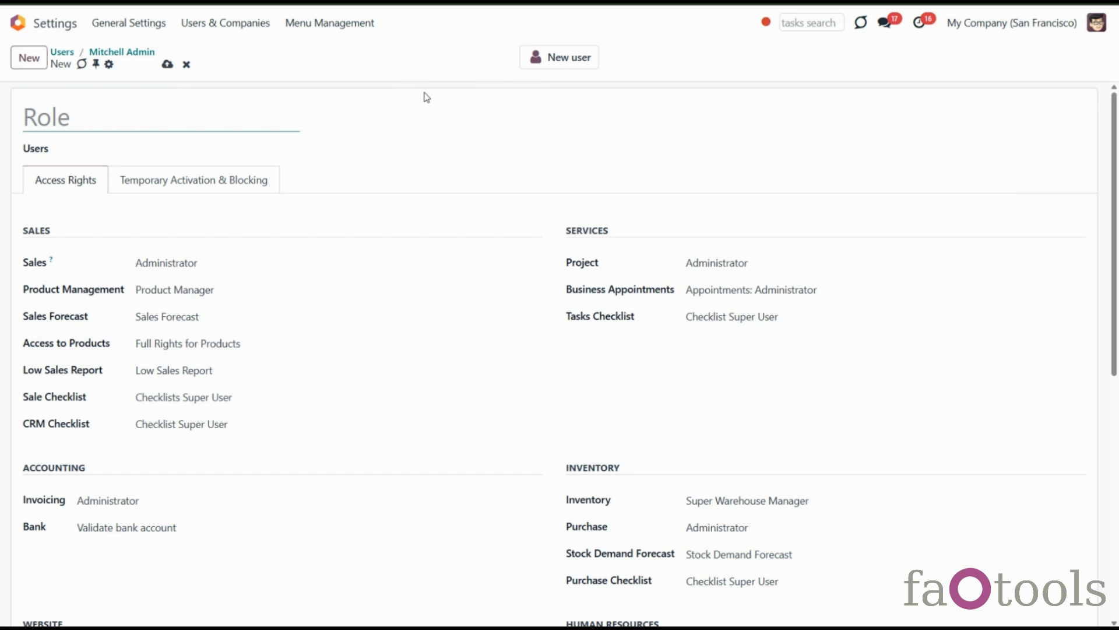
type("Admi")
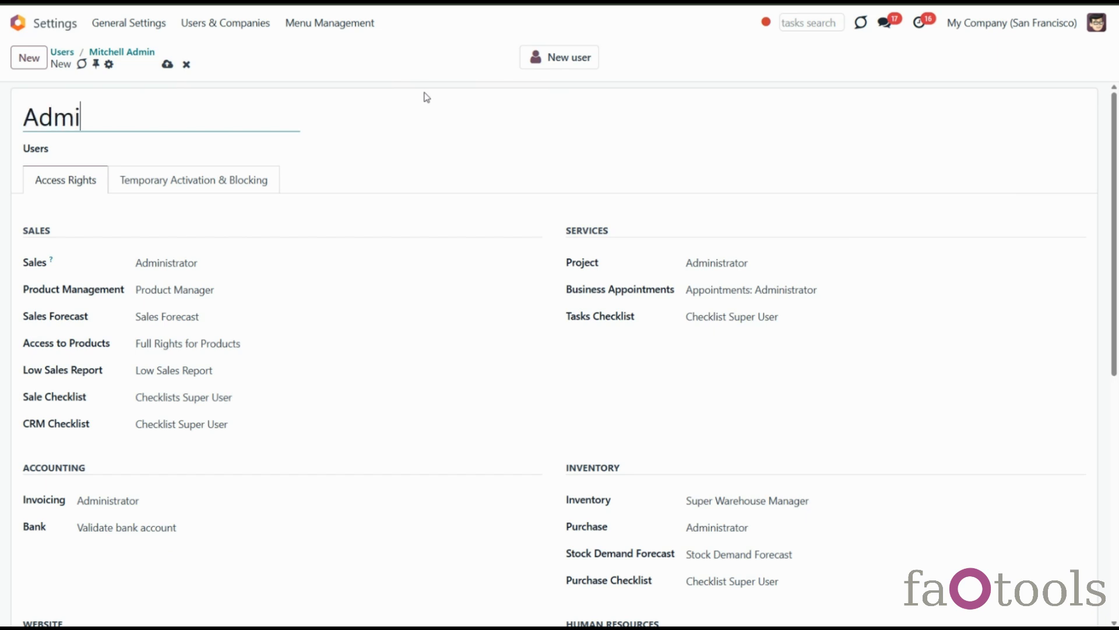
type("nistt")
type("rat")
type("or")
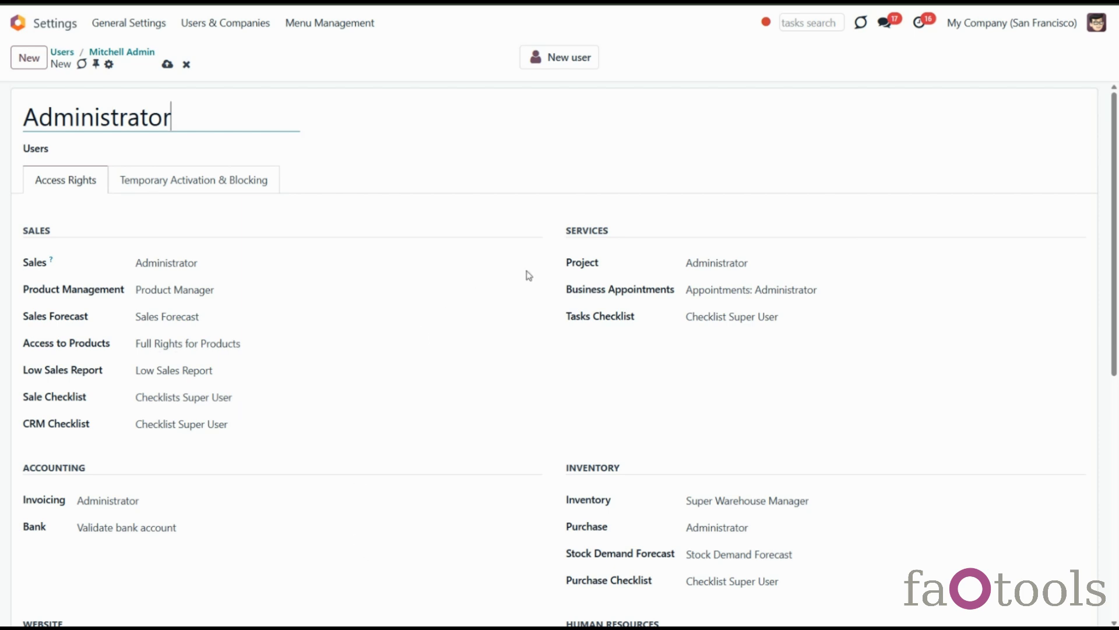
Review the rights copied to the Administrator role, clear its Project right and save the role
scroll(845, 364, "down", 2)
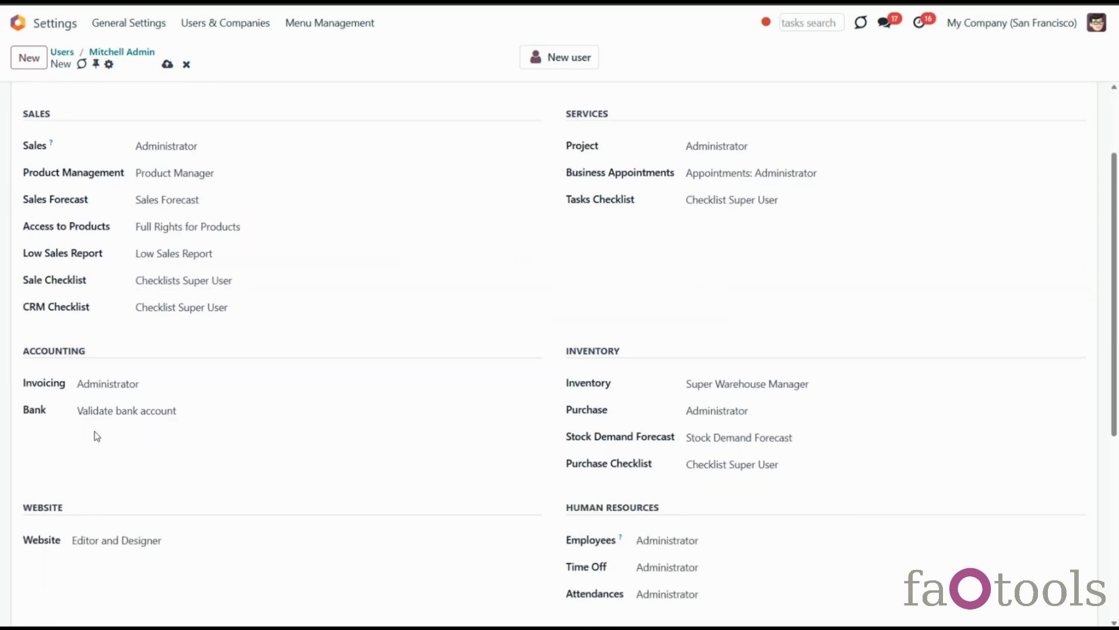
scroll(198, 425, "down", 4)
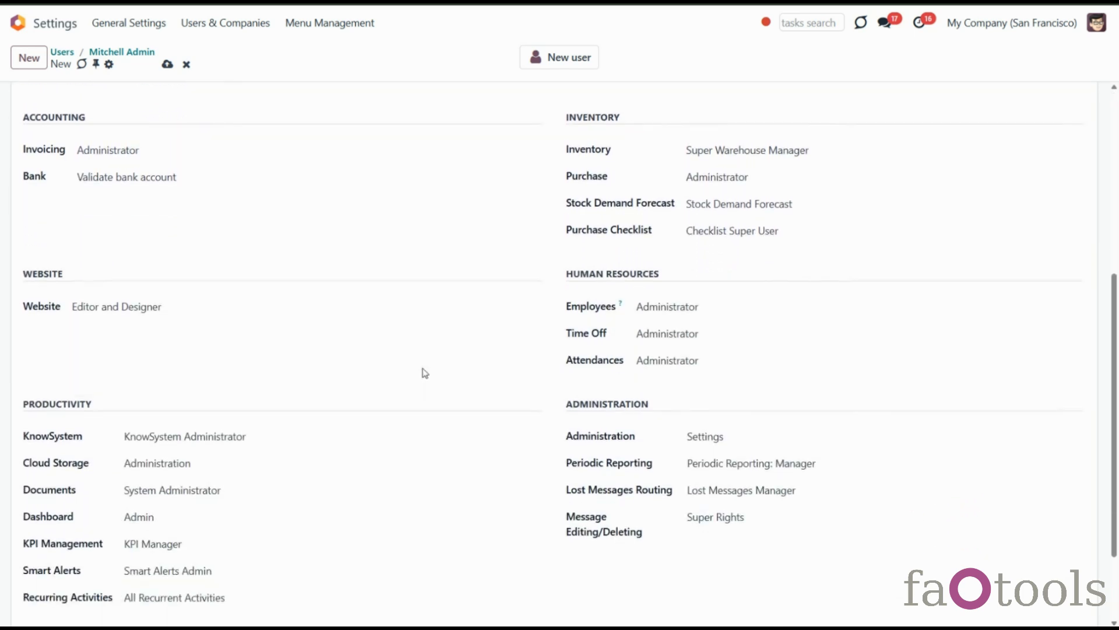
scroll(422, 374, "down", 2)
scroll(422, 374, "up", 8)
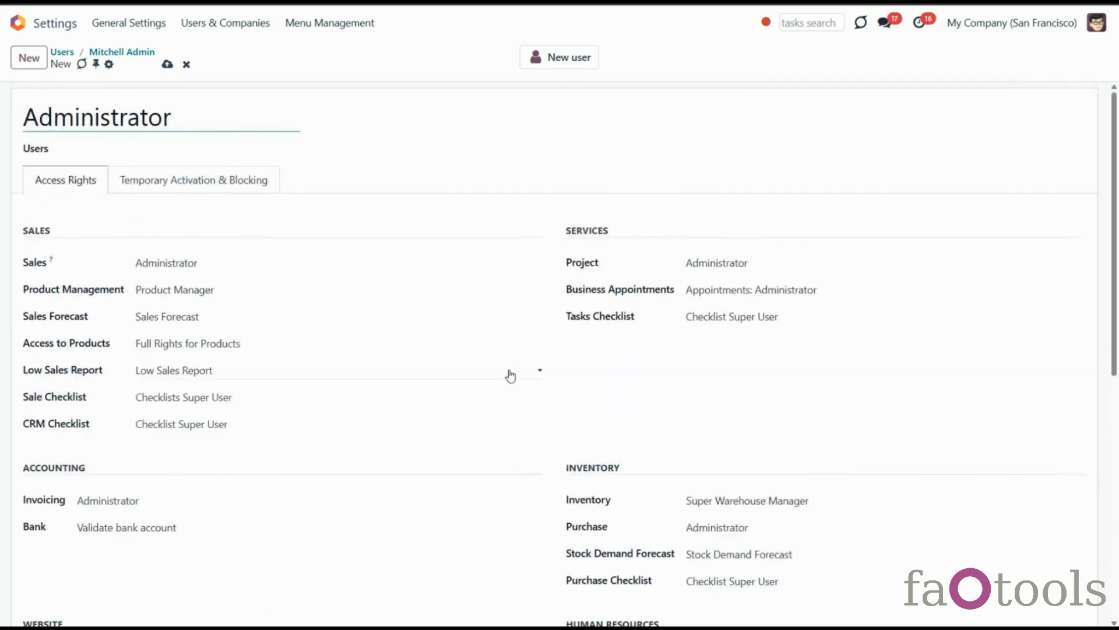
left_click(707, 267)
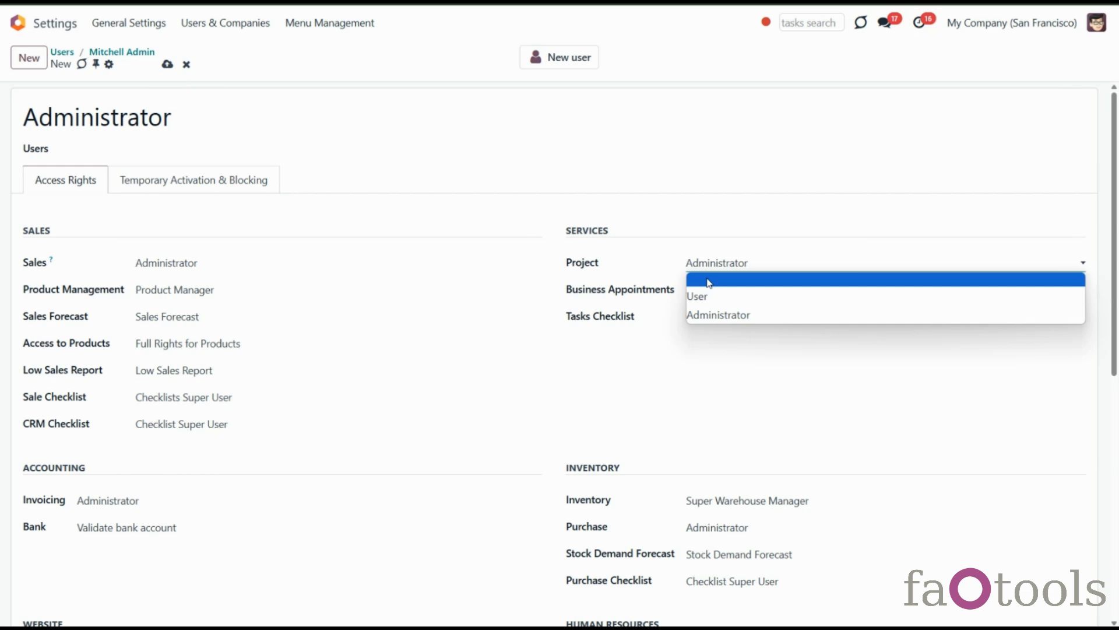
left_click(708, 281)
left_click(168, 64)
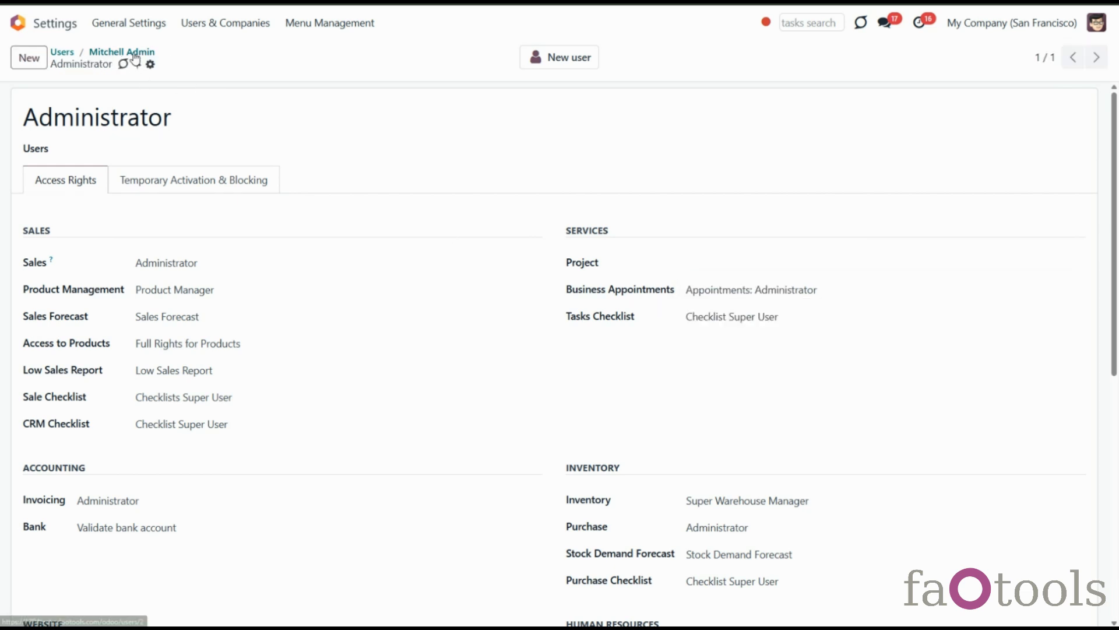
Open the Administrator role from the User Roles list, start a new user from it and discard that user
left_click(135, 54)
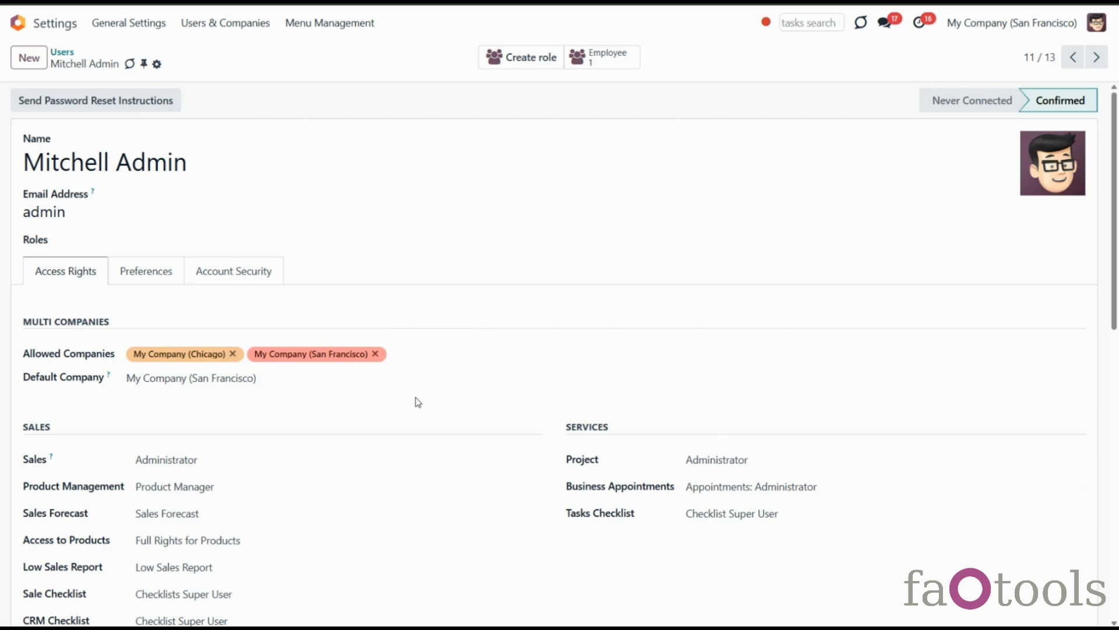
left_click(241, 26)
left_click(242, 70)
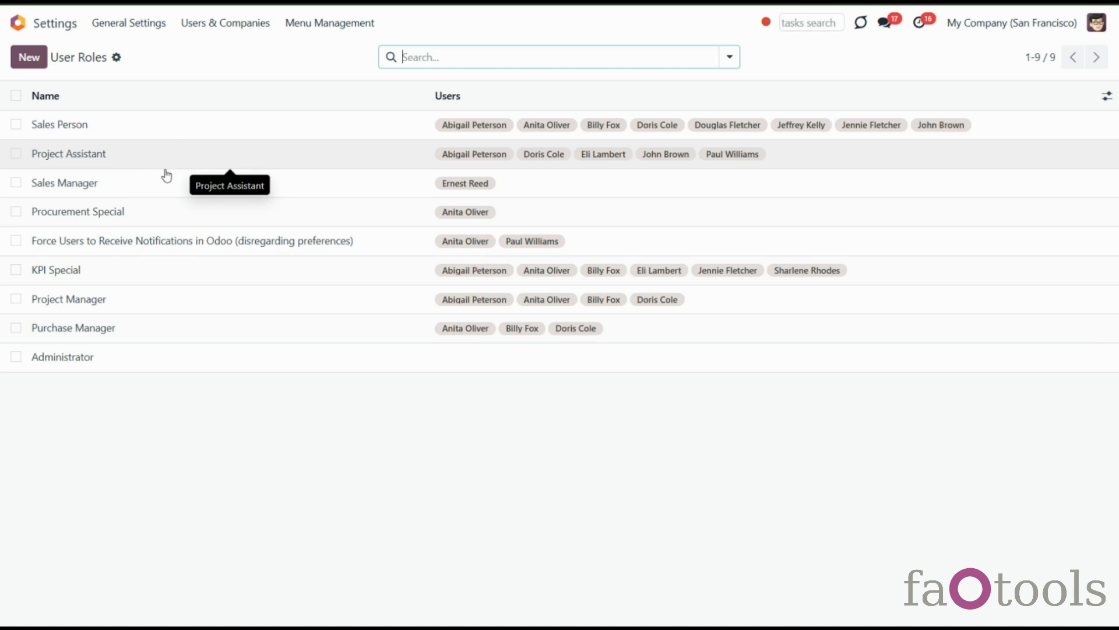
left_click(114, 359)
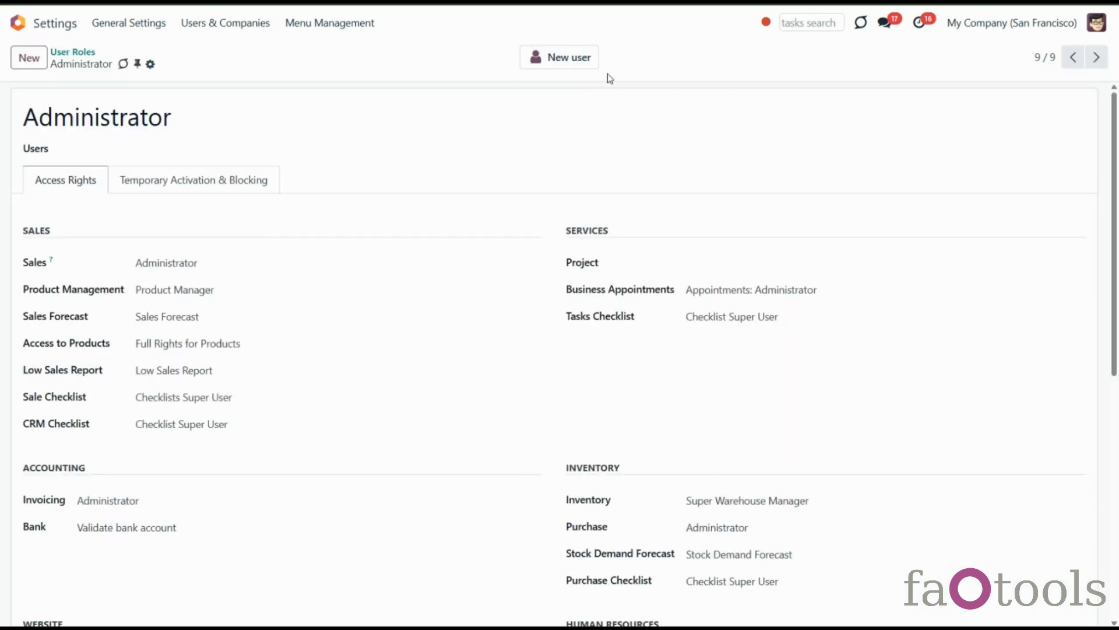
left_click(574, 63)
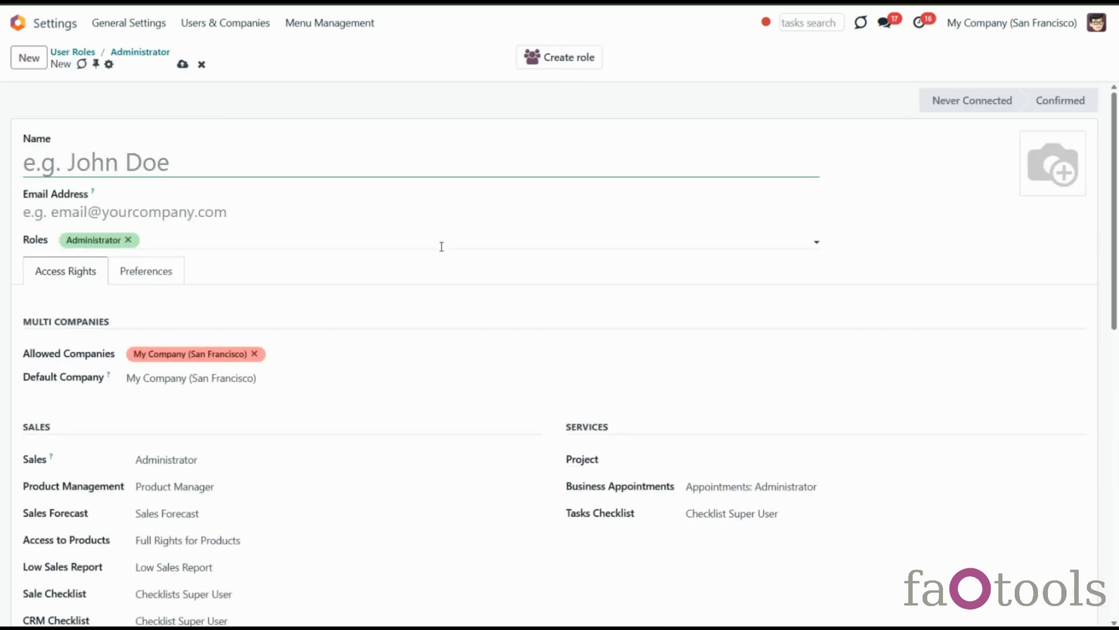
left_click(202, 64)
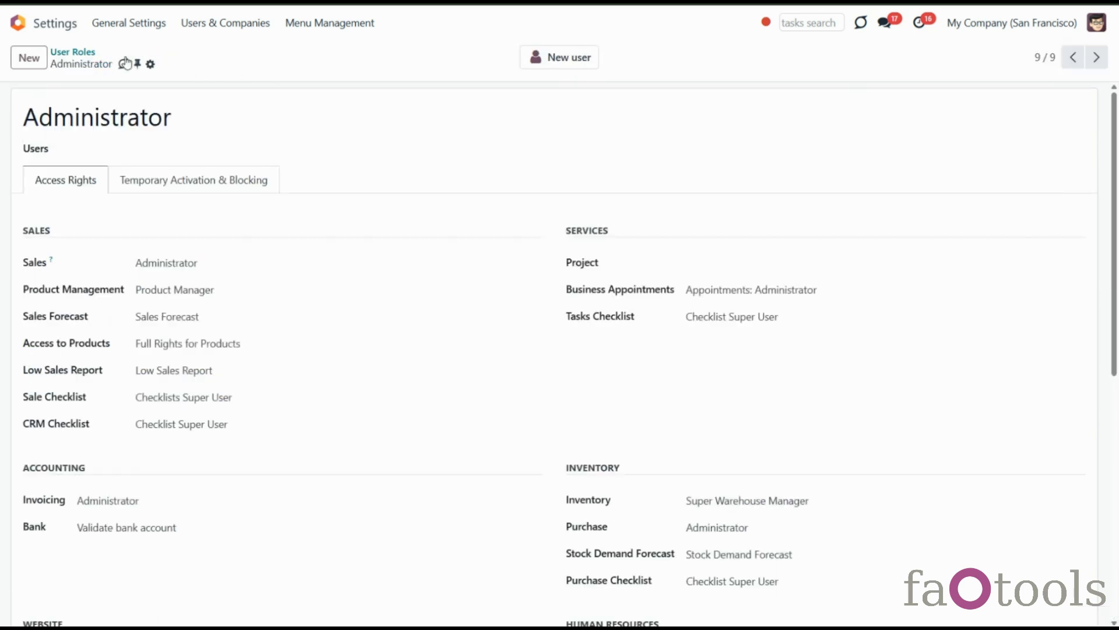
Assign the fourth and sixth suggested users to the Administrator role and save it
left_click(69, 148)
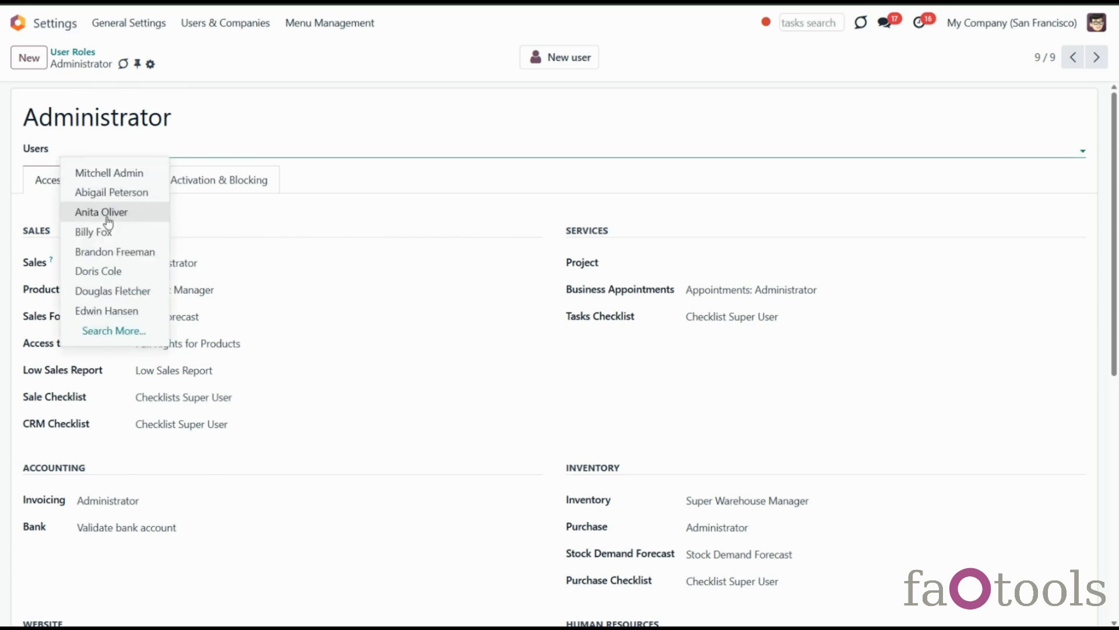
left_click(124, 224)
left_click(155, 149)
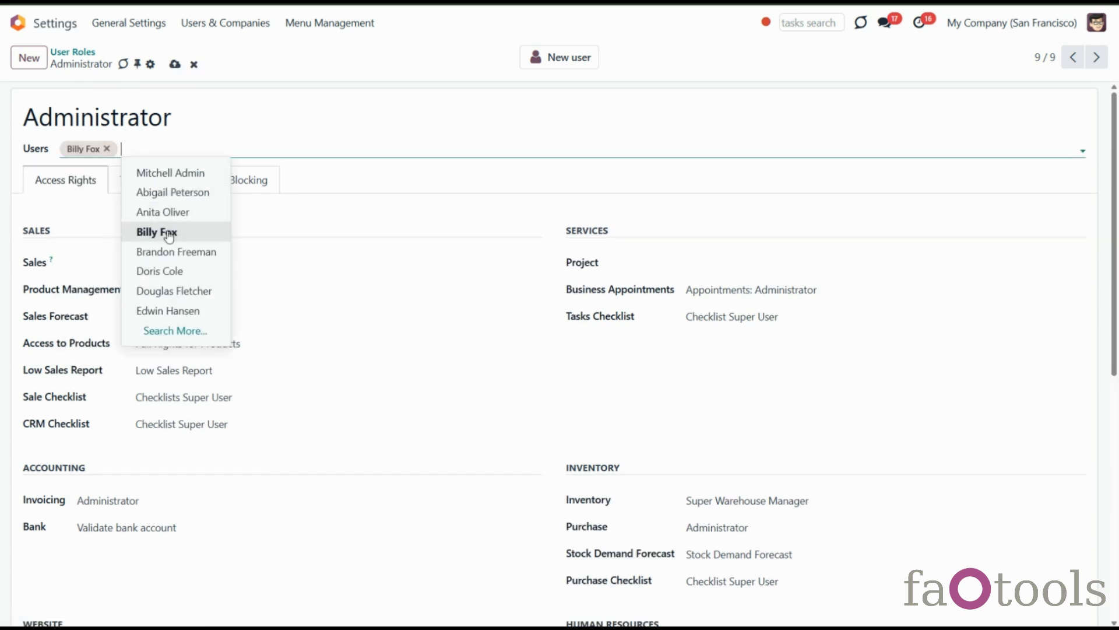
left_click(177, 269)
left_click(174, 64)
From the Users list, open the last user, add the Project Assistant role, save and return to the list
left_click(190, 23)
left_click(202, 54)
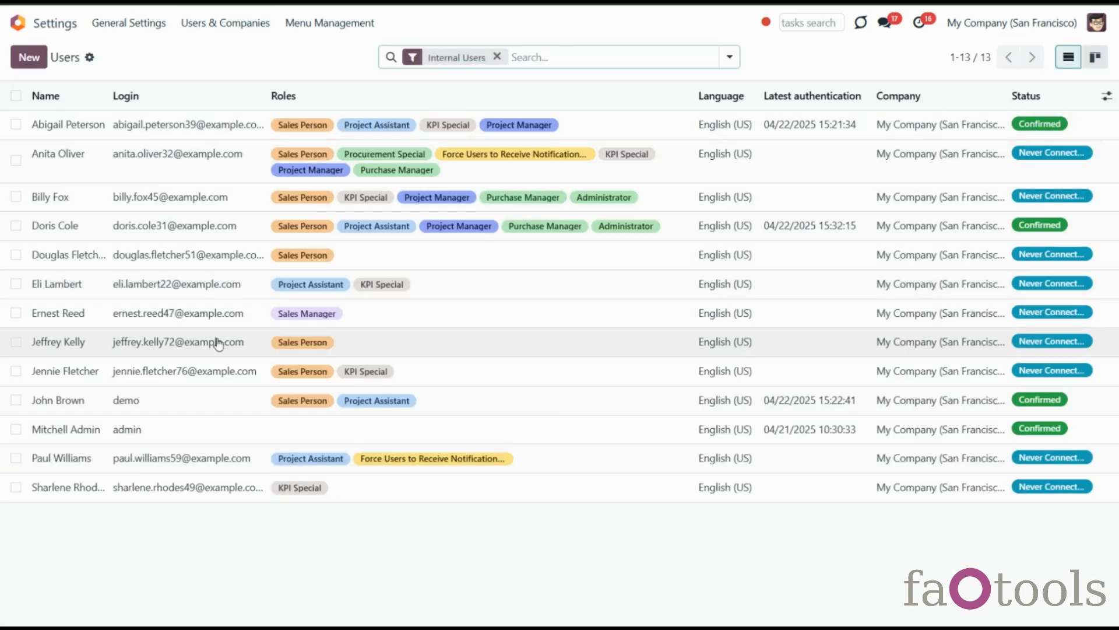
left_click(203, 487)
left_click(196, 245)
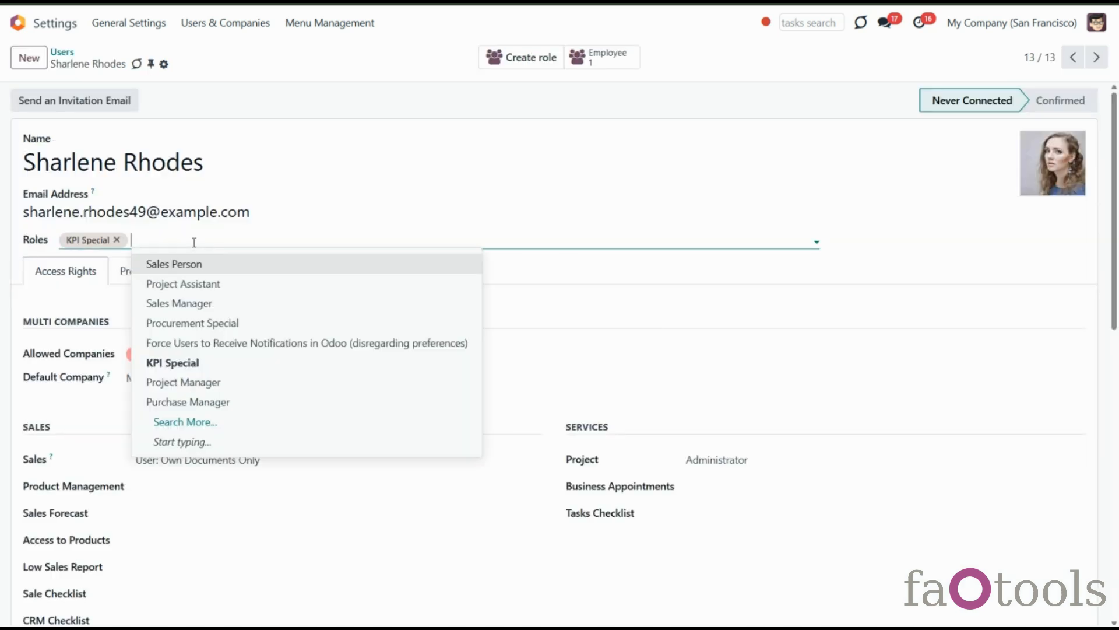
left_click(203, 285)
left_click(188, 64)
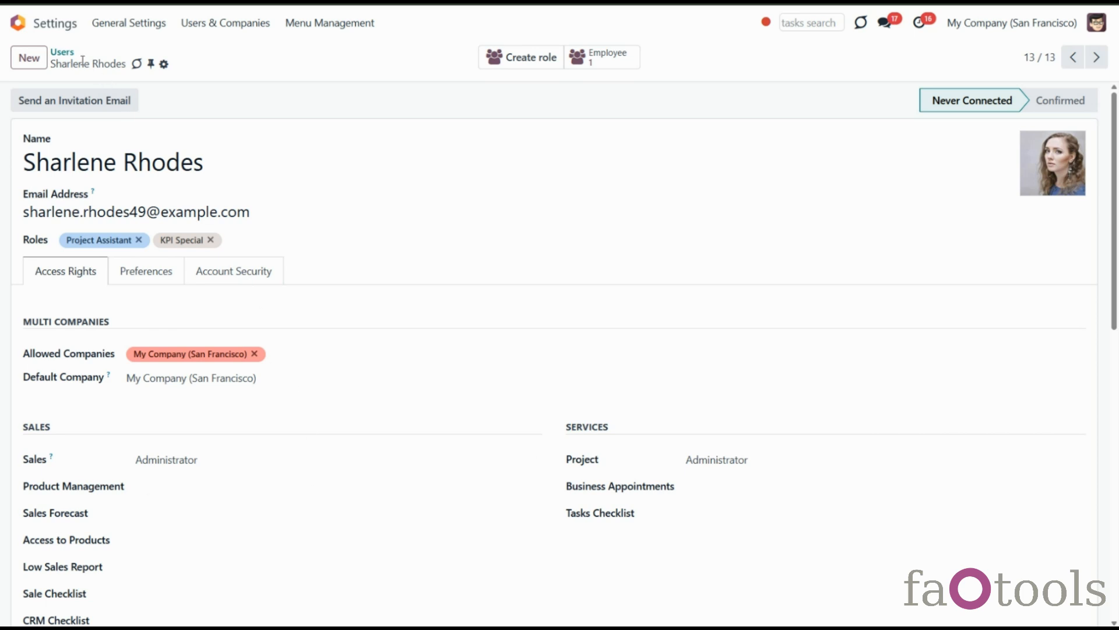
left_click(63, 52)
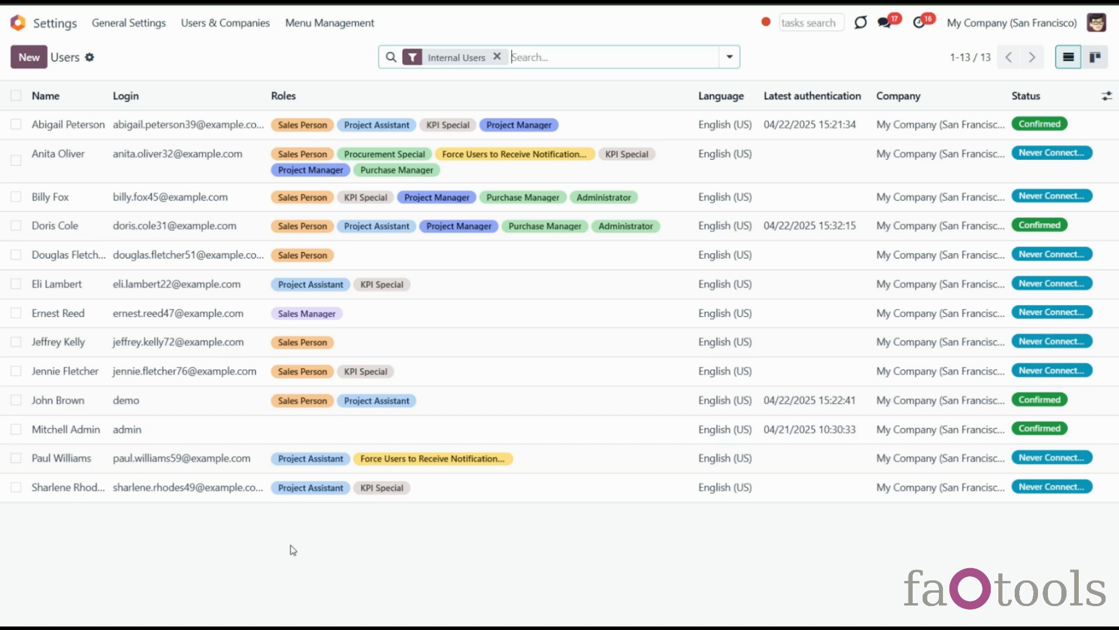
Open the sixth user in the list and examine the access rights given with only the Project Assistant role, including KPI Management
left_click(226, 285)
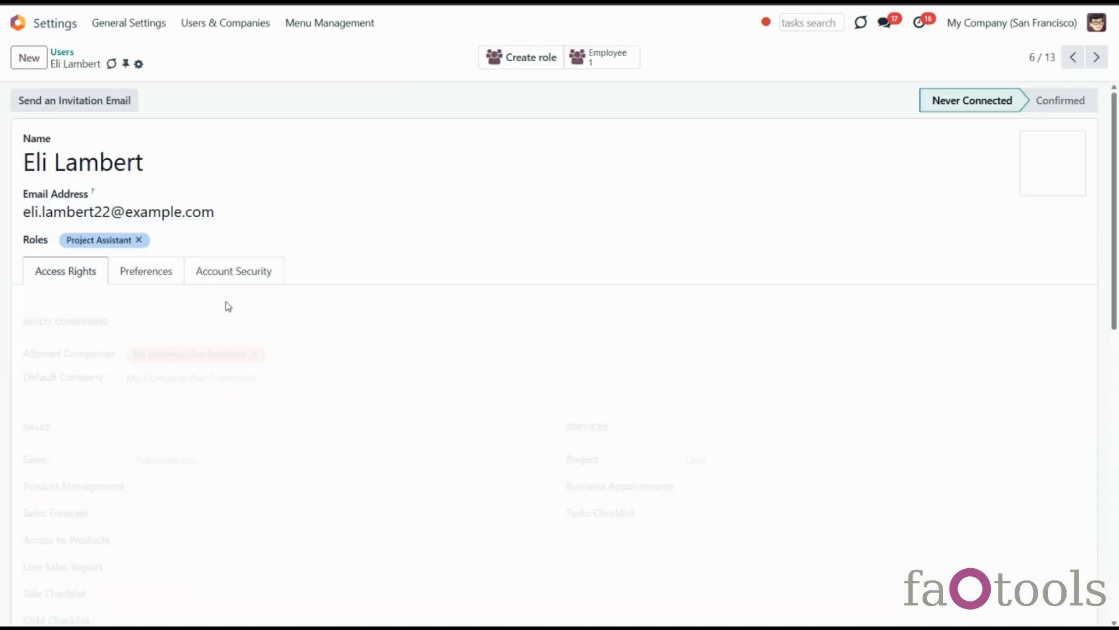
left_click(216, 239)
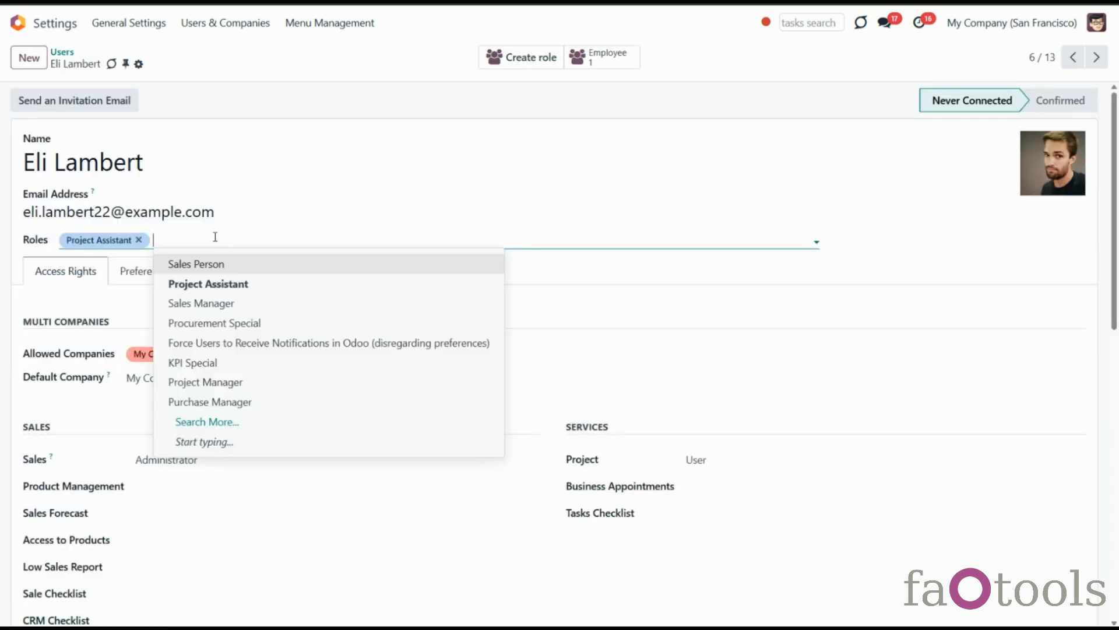
left_click(215, 237)
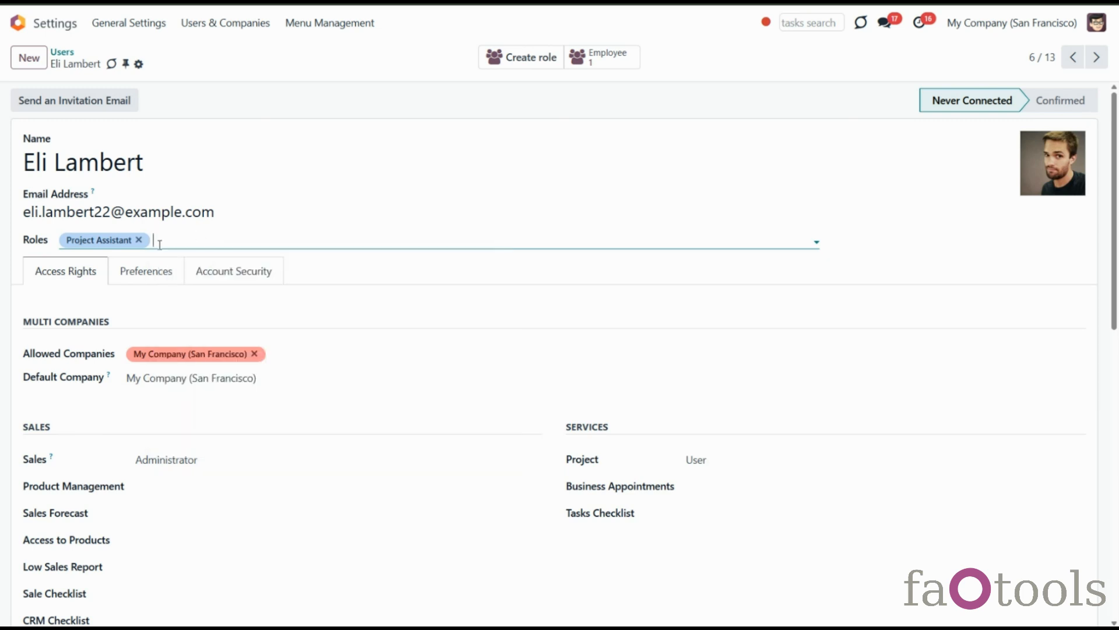
scroll(193, 443, "down", 10)
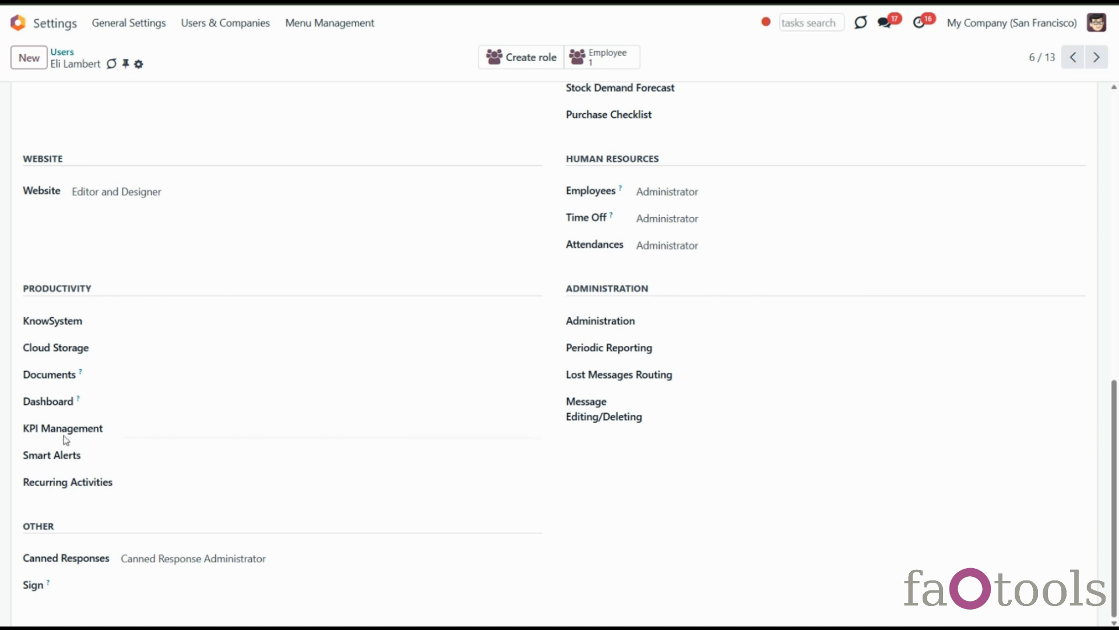
scroll(227, 432, "up", 10)
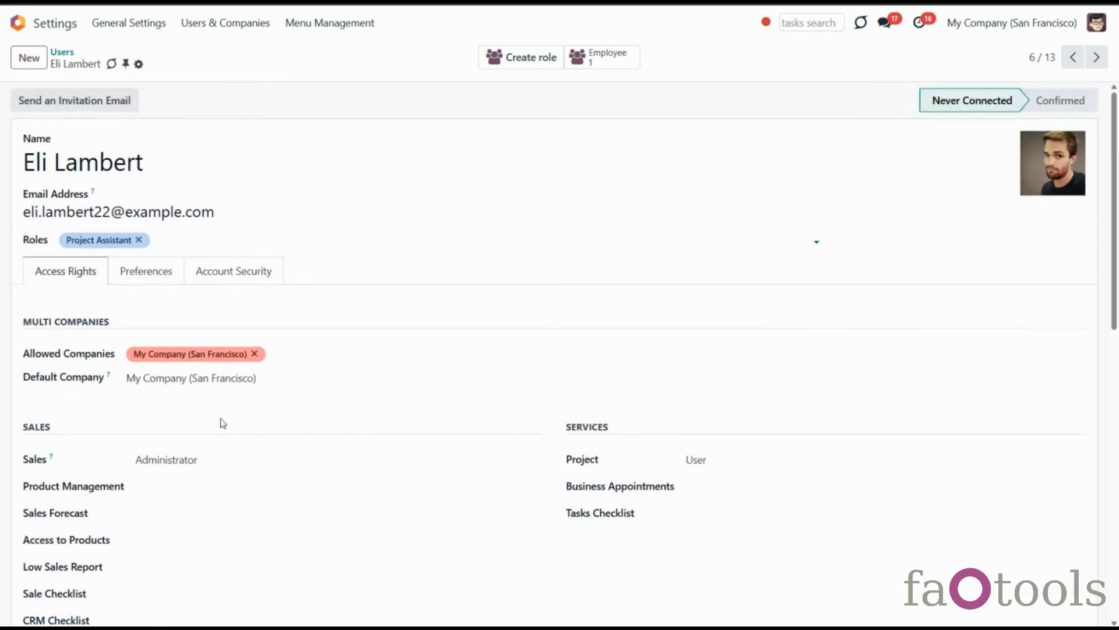
Add the KPI Special role to this user and save the record
left_click(193, 240)
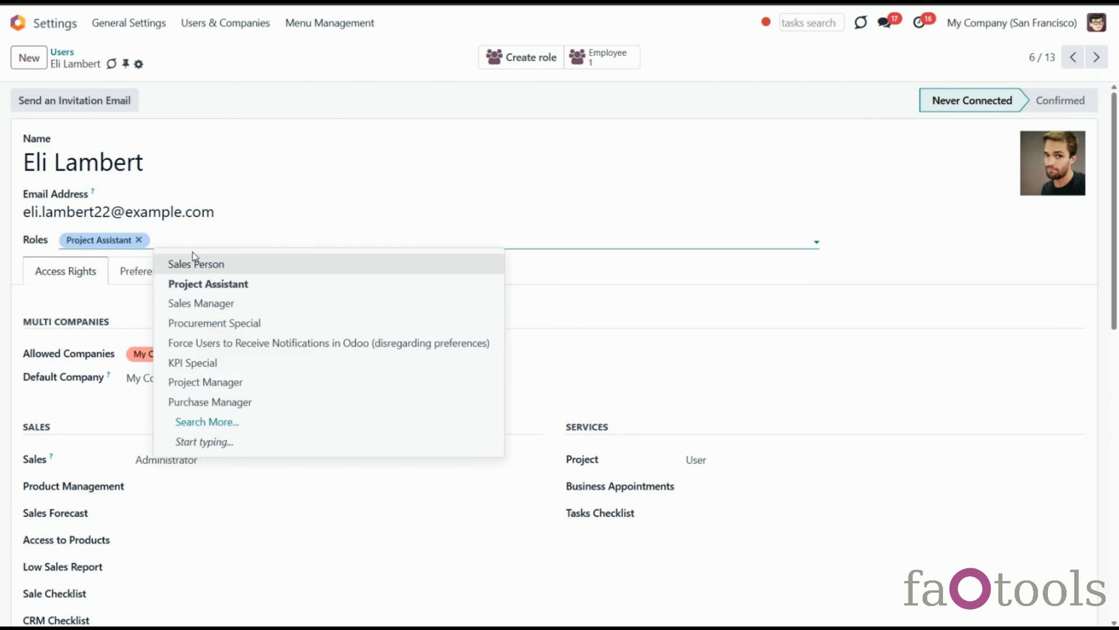
left_click(203, 365)
left_click(164, 65)
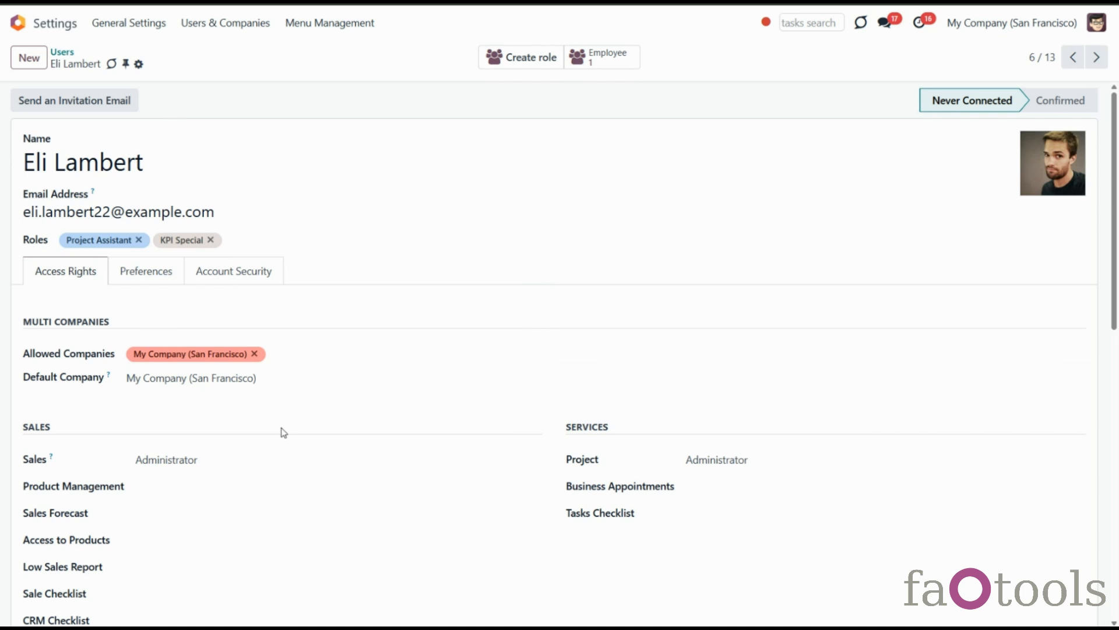
Check how the combined roles affect the user's KPI Management, Sales and Project rights, and return to the Users list
scroll(285, 432, "down", 10)
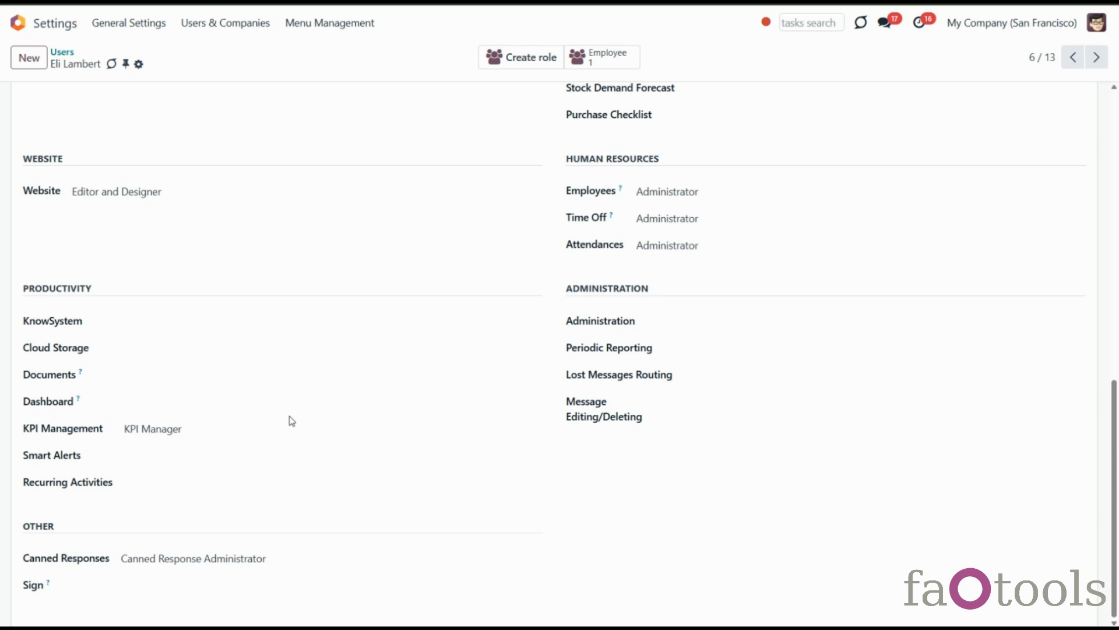
scroll(291, 421, "up", 3)
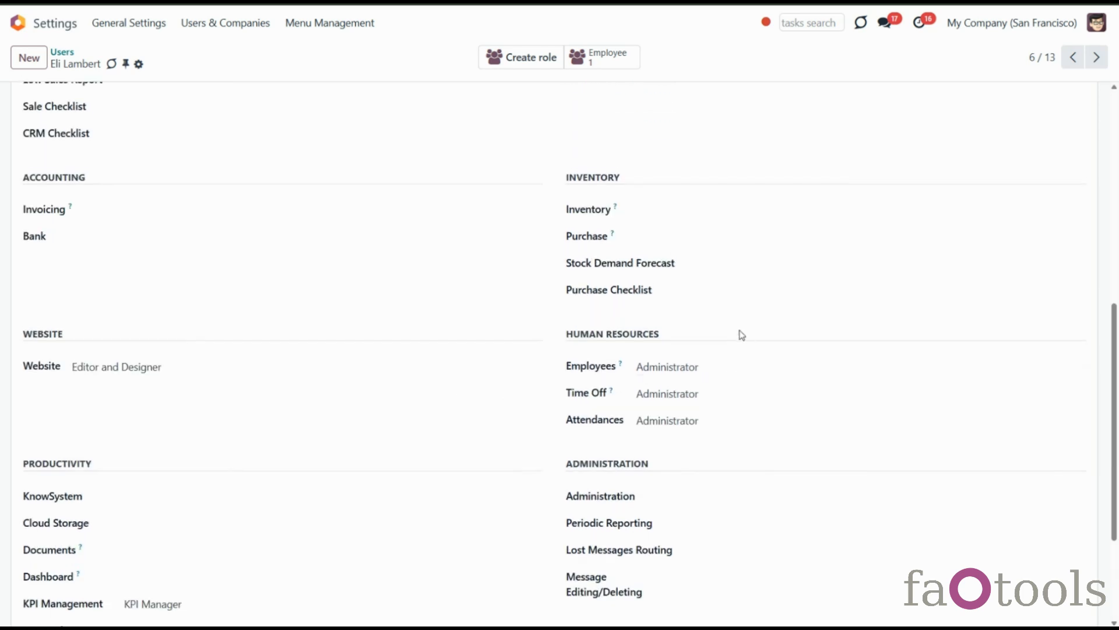
scroll(655, 334, "up", 4)
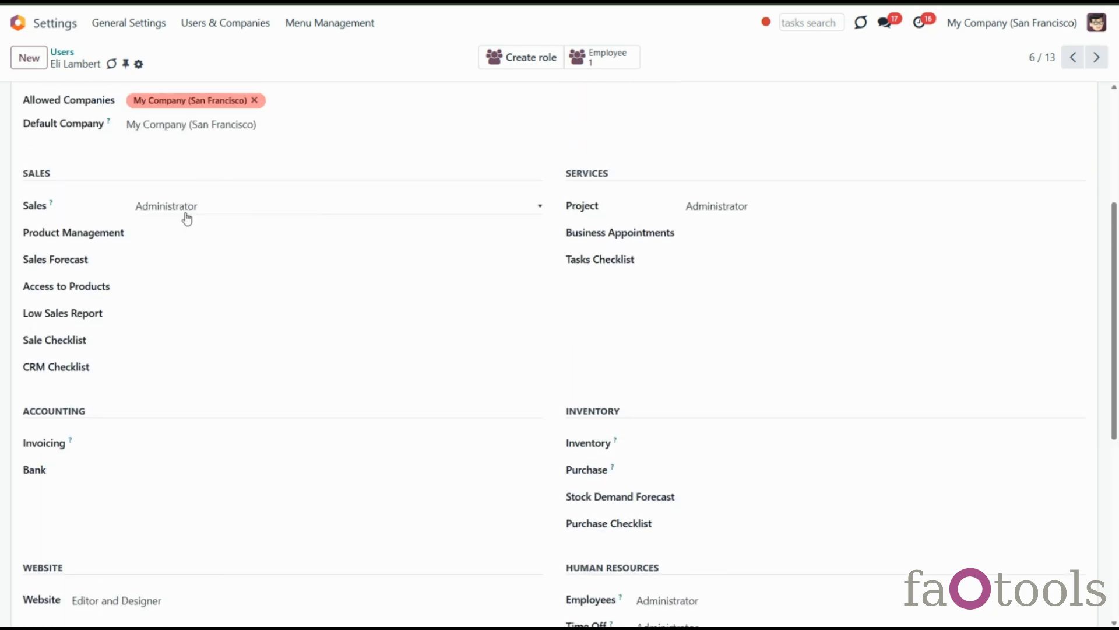
scroll(187, 219, "up", 2)
scroll(317, 189, "up", 2)
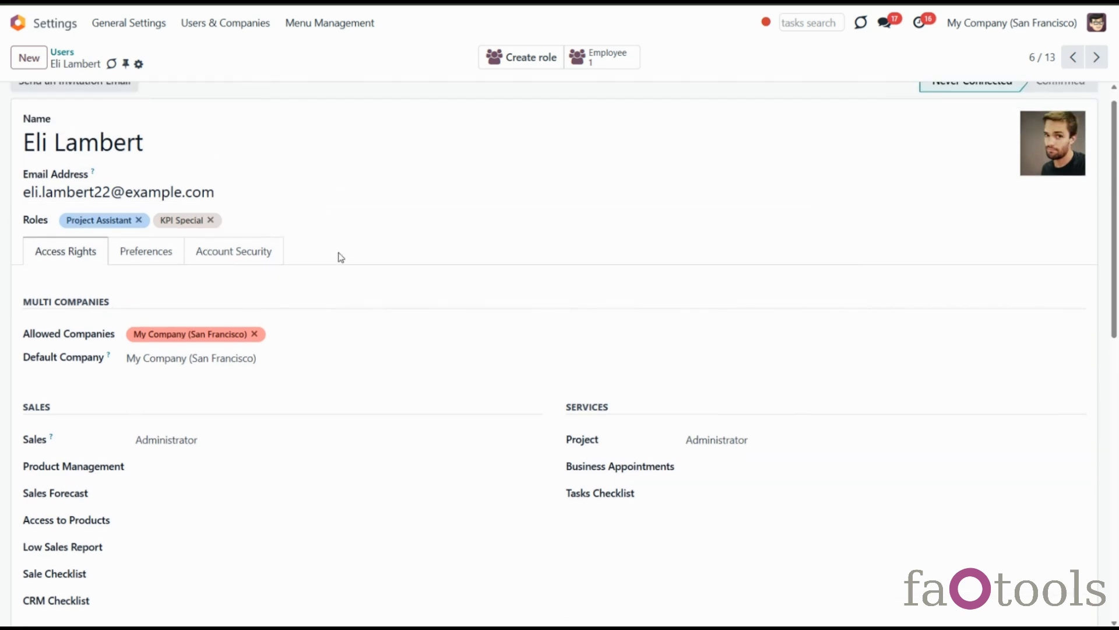
left_click(62, 52)
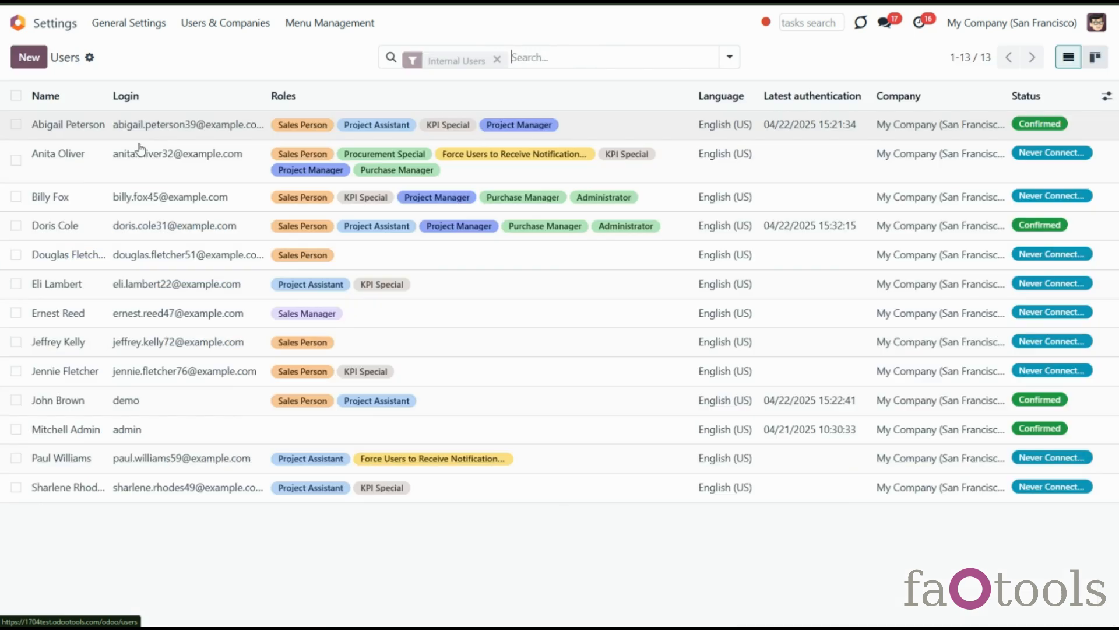
Open the eighth user in the list, add the Purchase Manager role and save the record
left_click(180, 351)
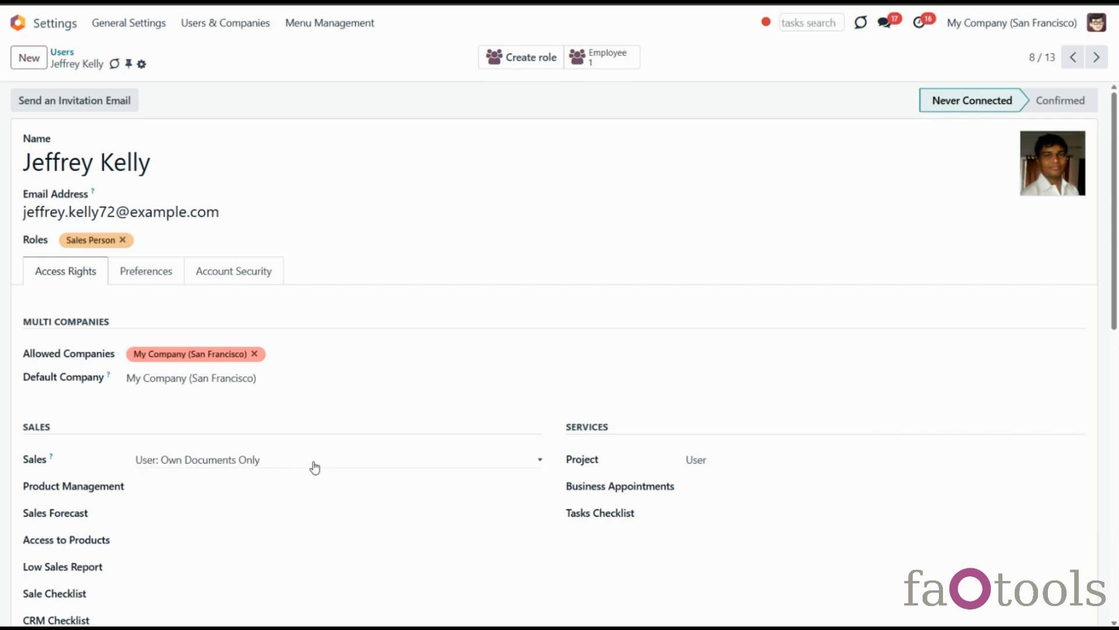
left_click(160, 244)
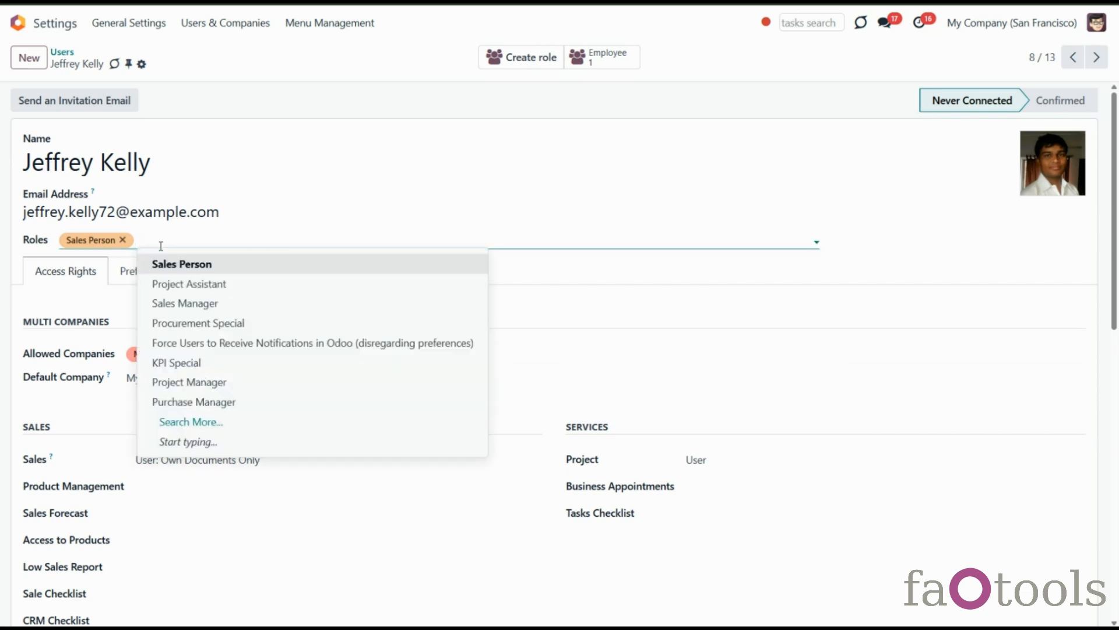
left_click(196, 401)
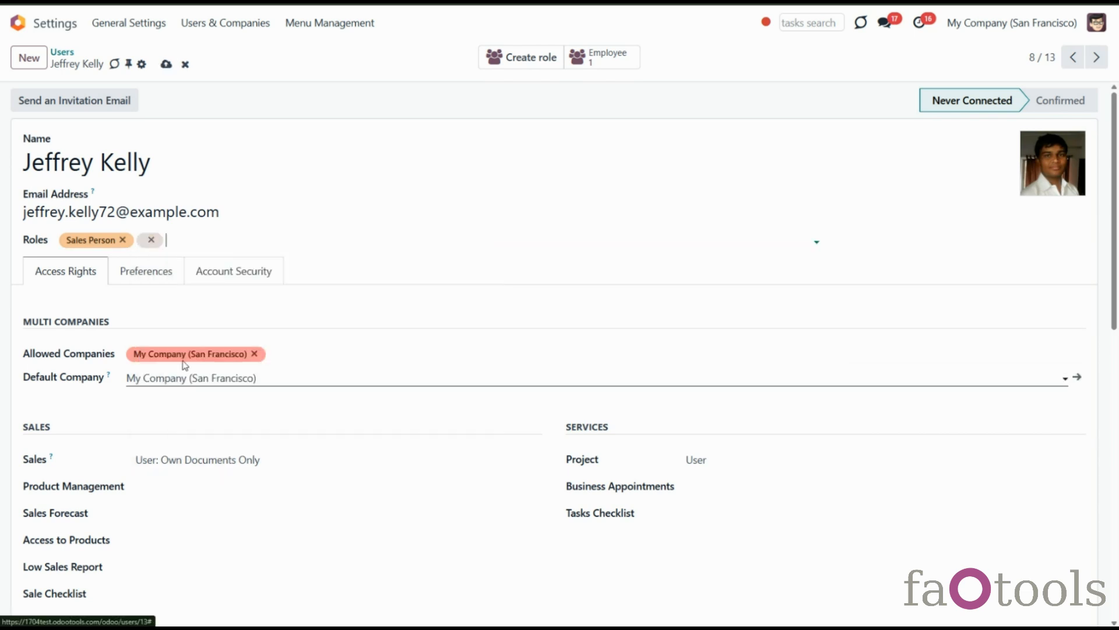
left_click(166, 64)
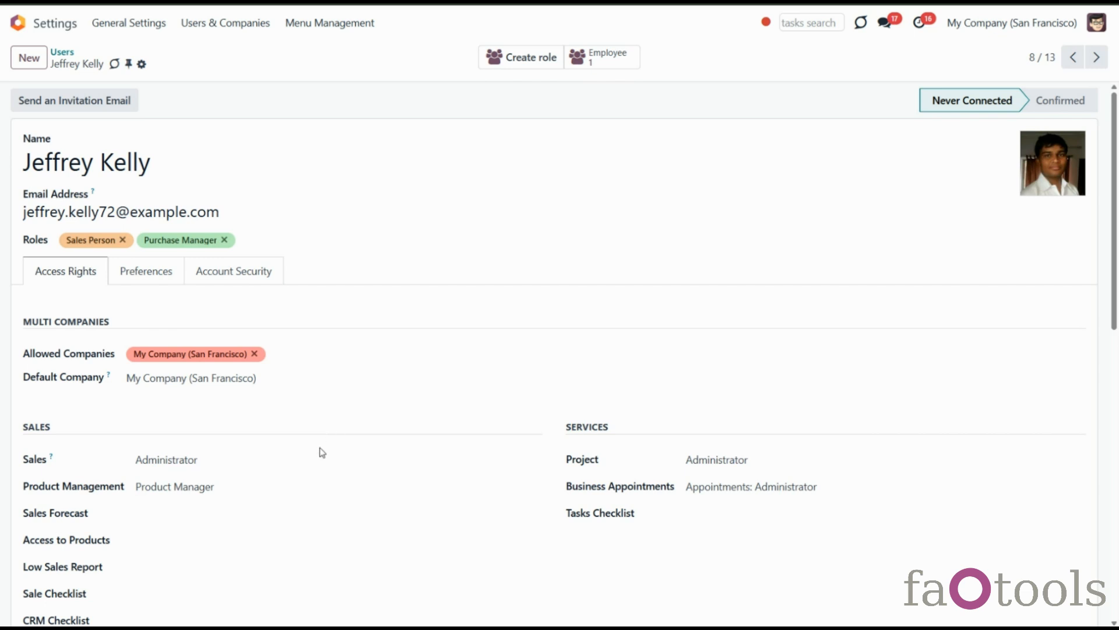
Check the Sales access options on this user, remove the Purchase Manager role and save the record
left_click(313, 463)
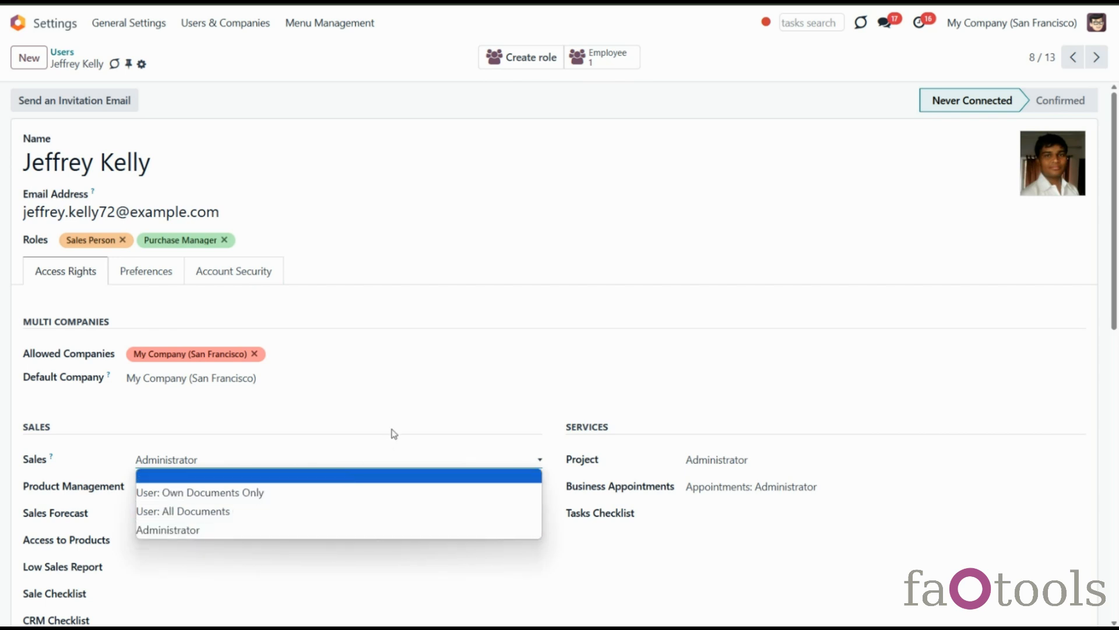
left_click(404, 405)
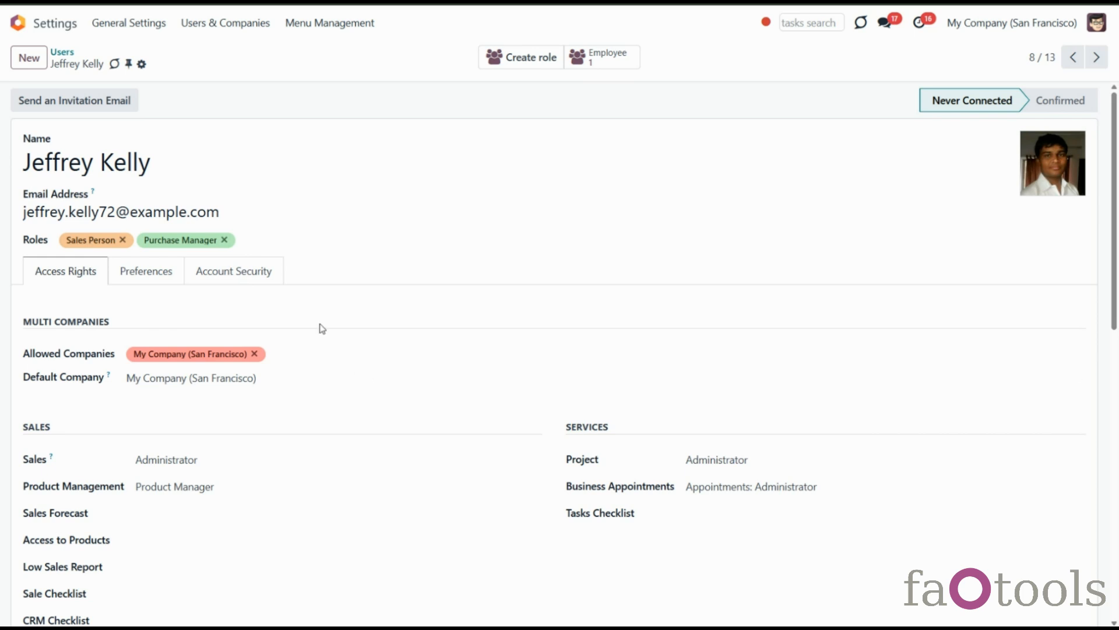
left_click(224, 240)
left_click(165, 65)
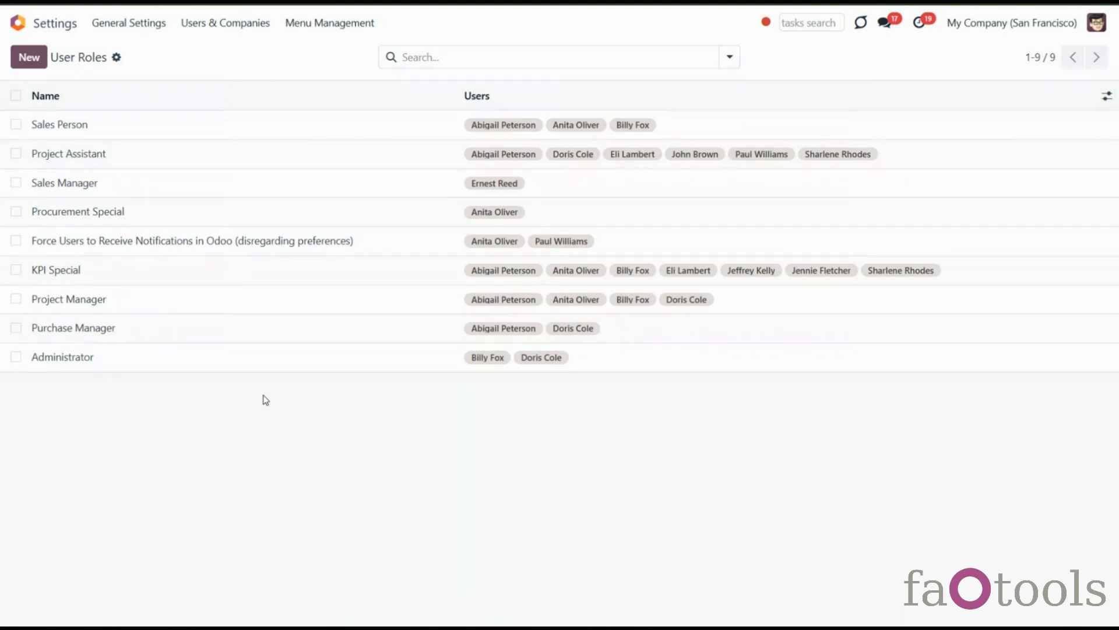
Open the Sales Person role, add the seventh and eighth suggested users to it and save the record
left_click(189, 137)
left_click(279, 148)
left_click(268, 150)
left_click(294, 232)
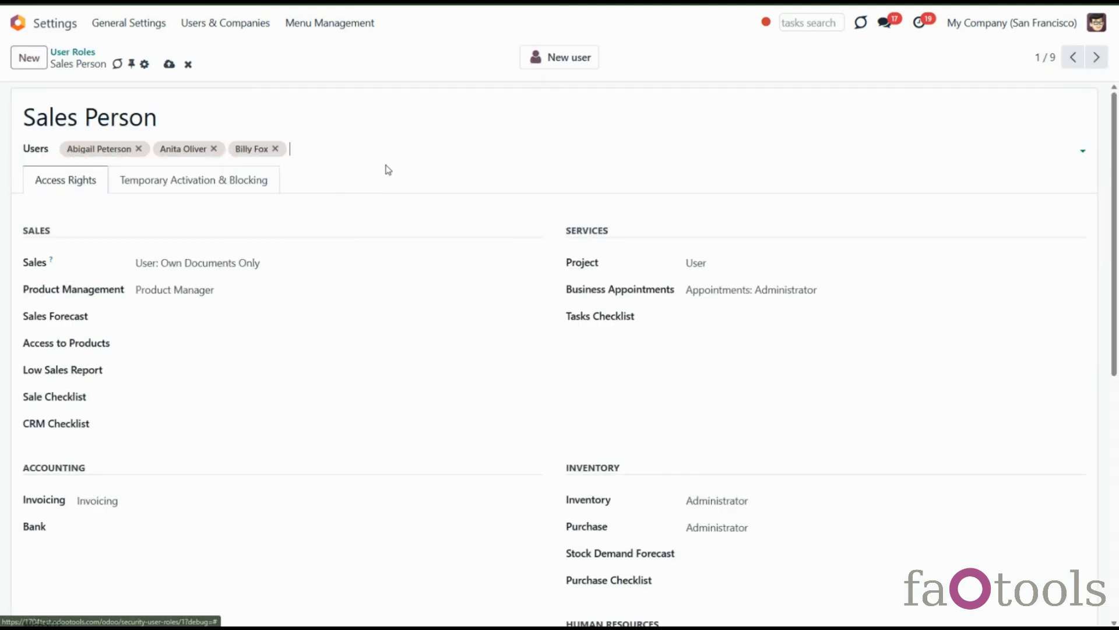
left_click(322, 149)
left_click(425, 152)
left_click(452, 309)
left_click(169, 65)
Set the role's Sales Forecast right to Sales Forecast and its Tasks Checklist right to Checklist Super User
left_click(205, 320)
left_click(287, 352)
left_click(693, 324)
left_click(710, 363)
left_click(714, 323)
left_click(715, 349)
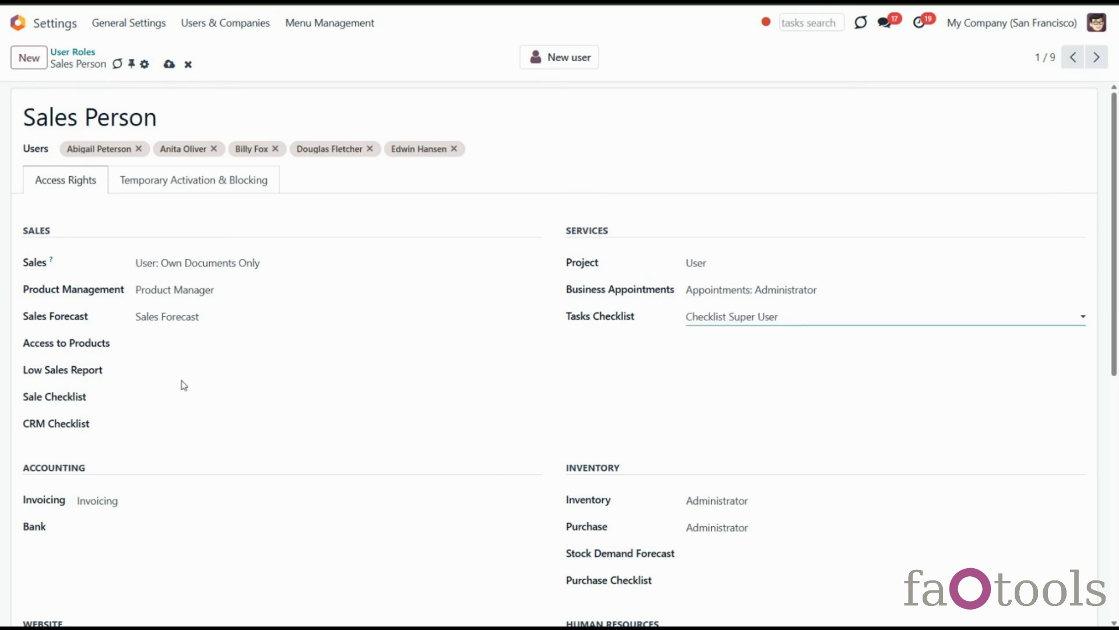
Set Access to Products to Full Rights for Products, save the role and look over its remaining rights
left_click(158, 349)
left_click(164, 377)
left_click(169, 64)
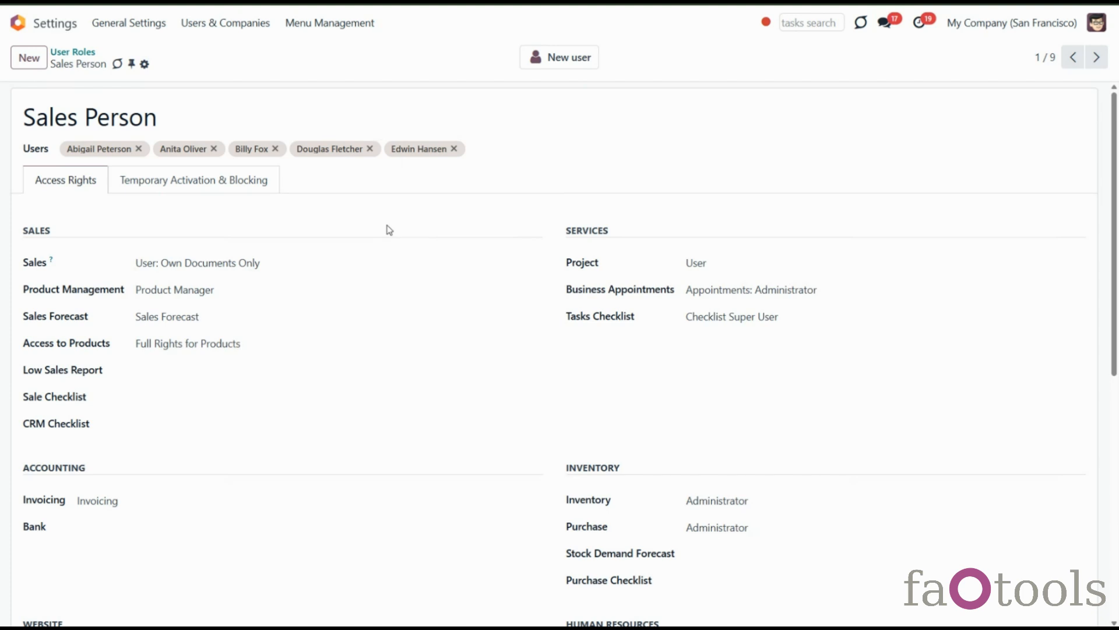
scroll(381, 251, "down", 8)
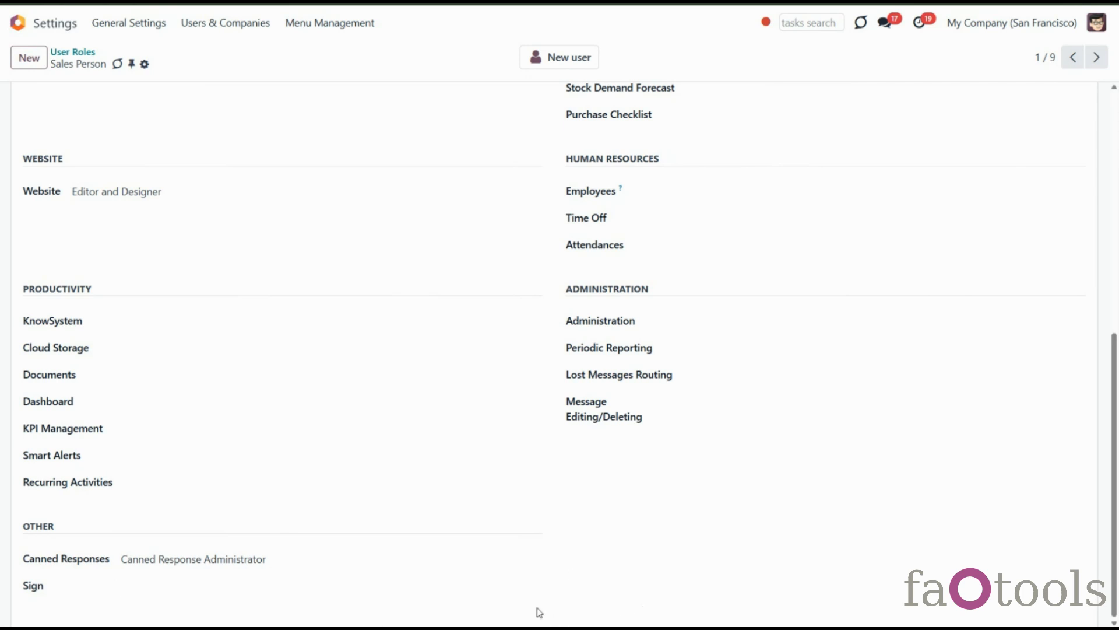
Turn on Always Show Technical Groups in the Security User Roles settings and save
left_click(161, 27)
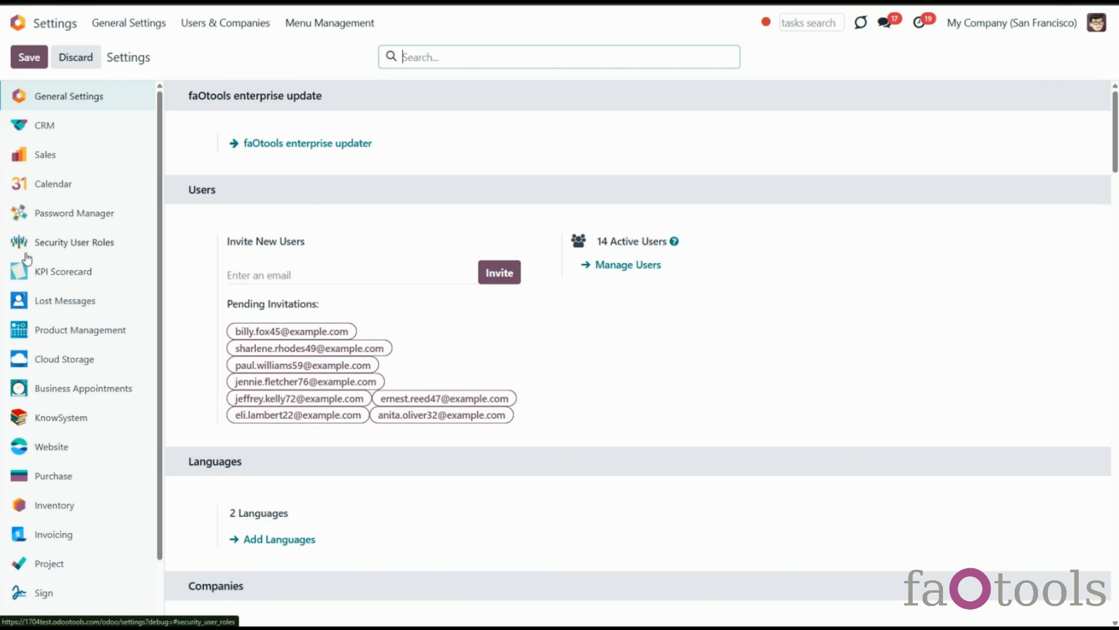
left_click(76, 245)
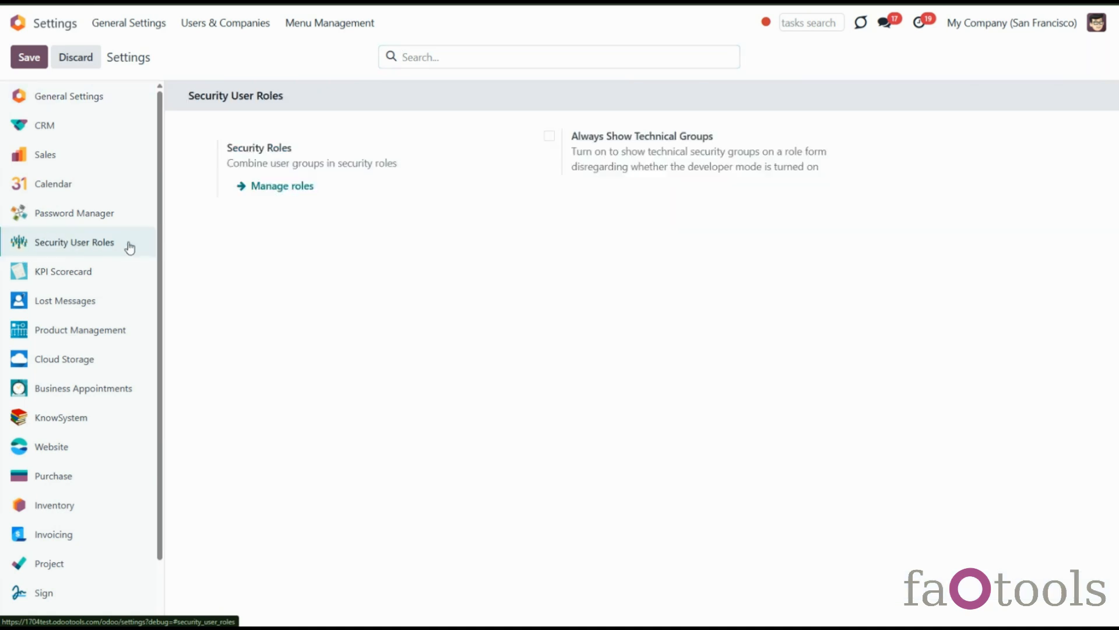
left_click(548, 138)
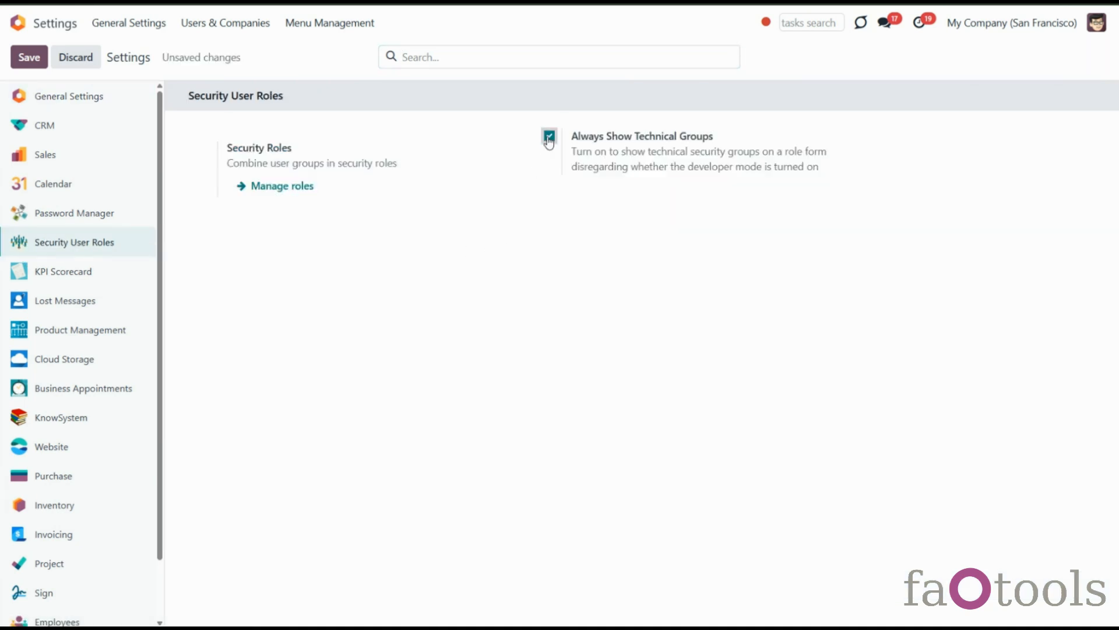
left_click(29, 57)
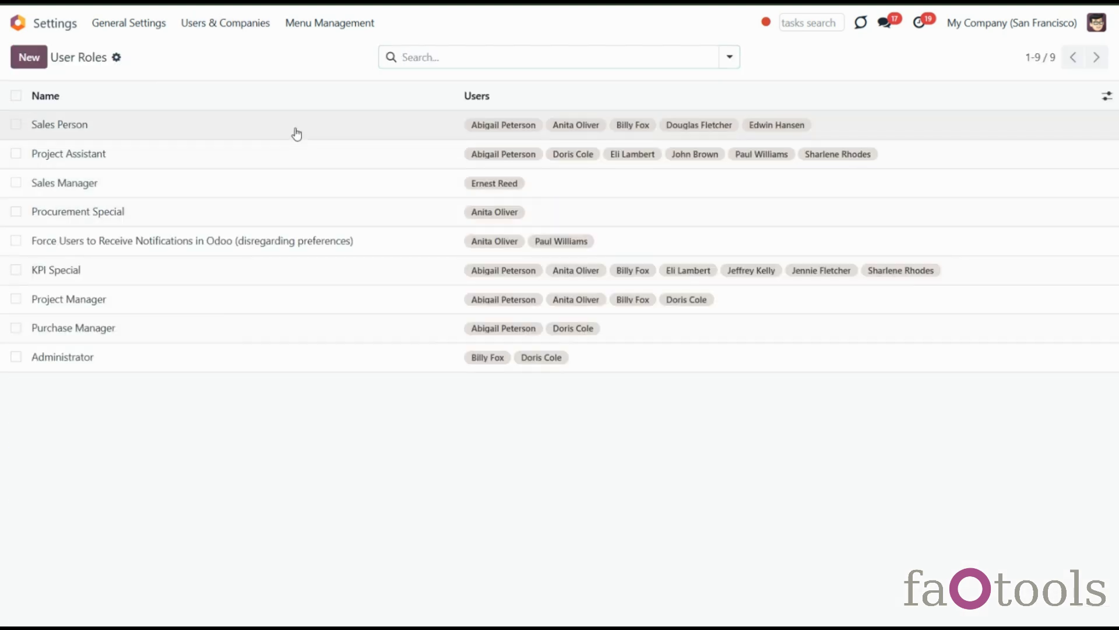
Open the Sales Person role from the User Roles list and look through its technical groups
left_click(295, 135)
scroll(604, 426, "down", 4)
scroll(599, 430, "down", 15)
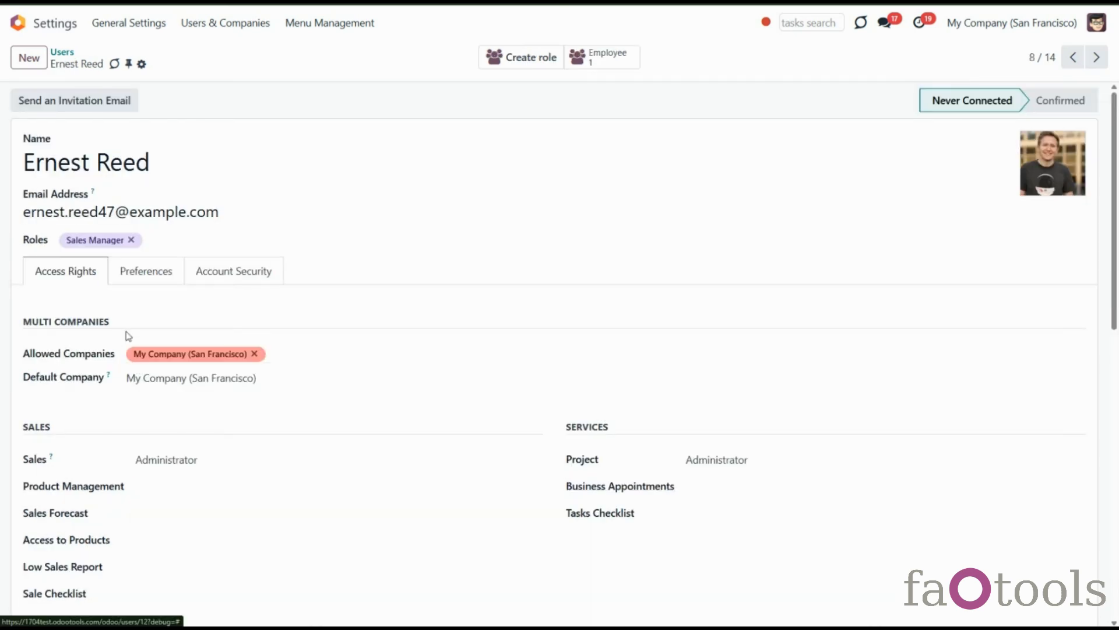
Check the user's notification preference and examine the technical groups of the Force Users to Receive Notifications in Odoo role
left_click(140, 270)
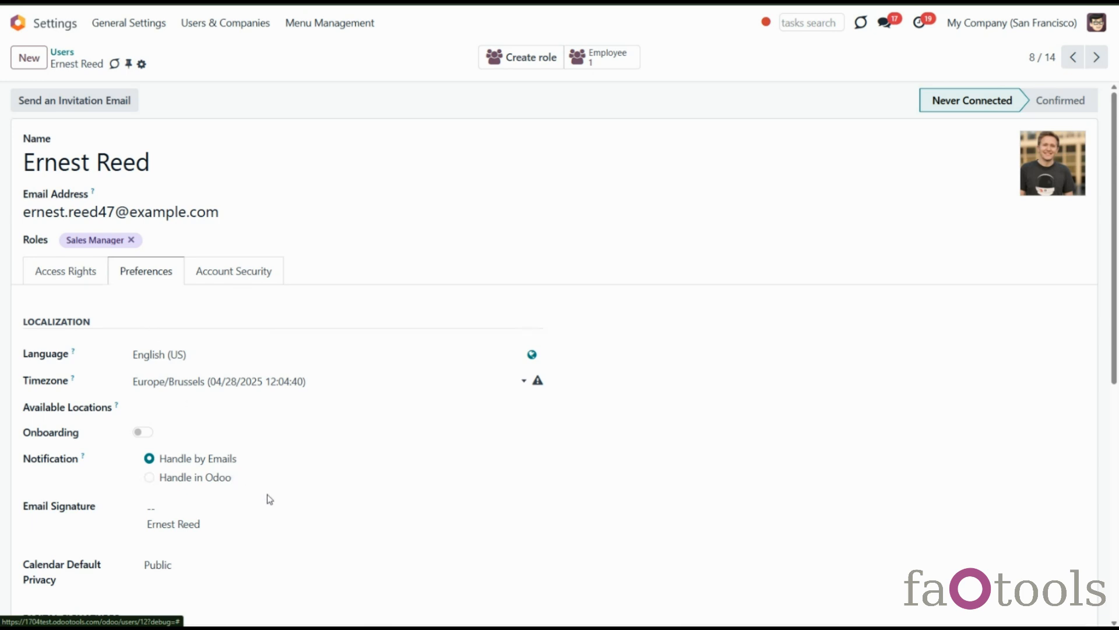
scroll(277, 498, "down", 1)
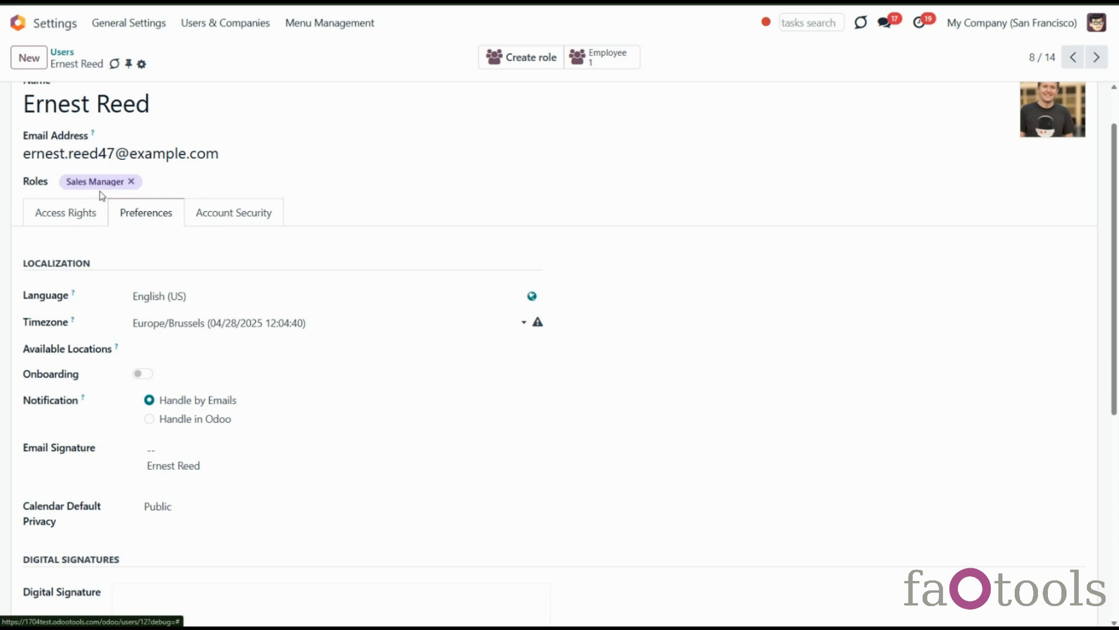
left_click(221, 24)
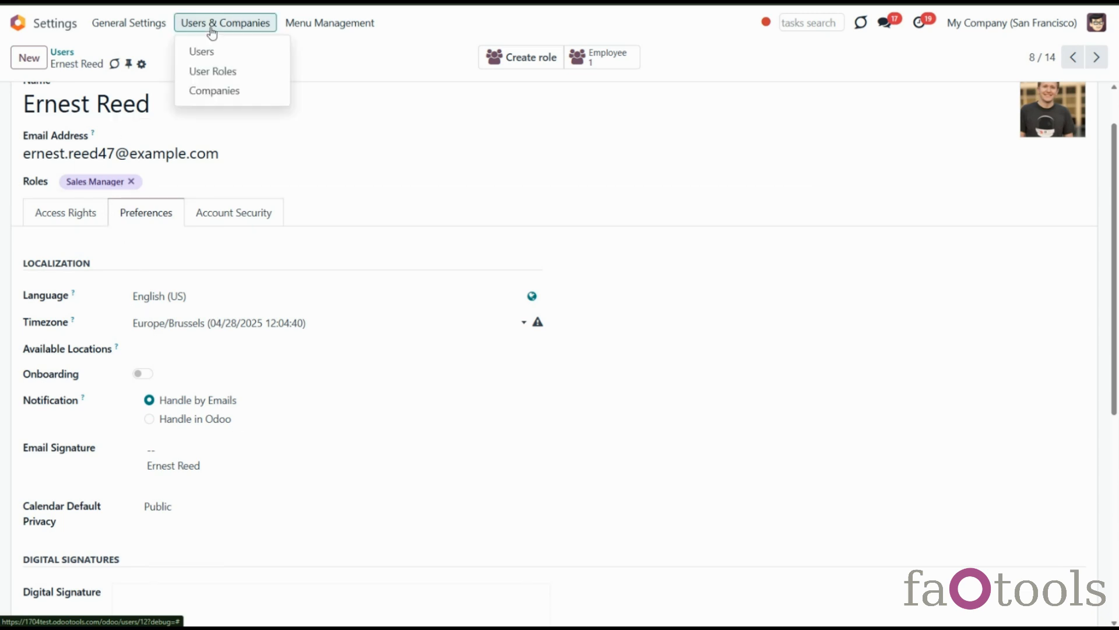
left_click(220, 71)
left_click(142, 242)
scroll(204, 473, "down", 10)
scroll(217, 480, "down", 15)
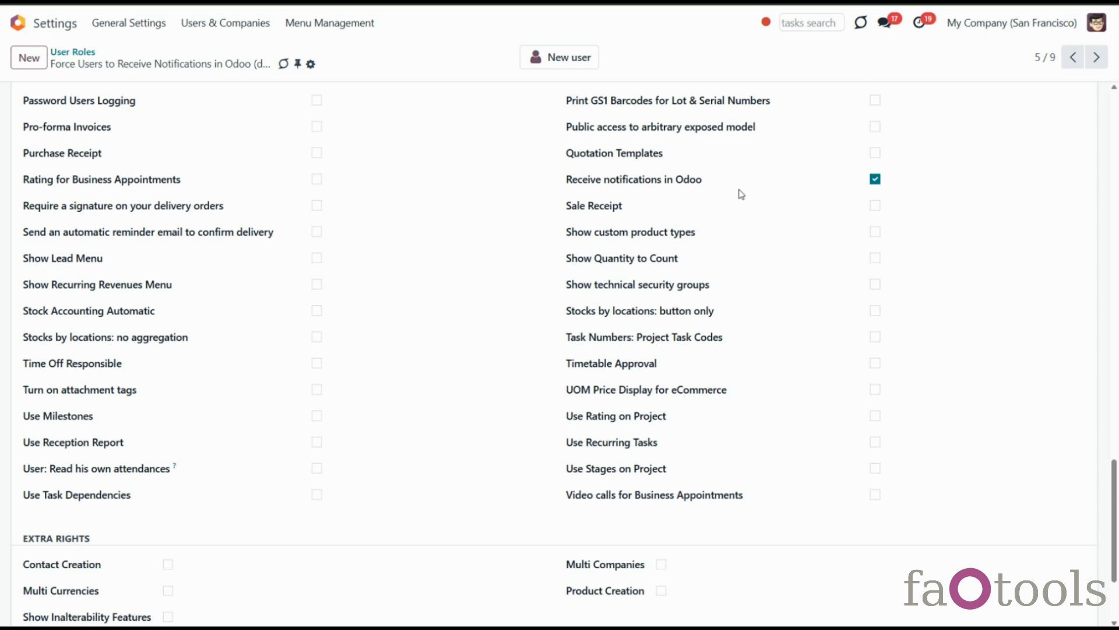
Open the user who has only the Sales Manager role, add the Force Users to Receive Notifications in Odoo role and save
left_click(225, 22)
left_click(243, 62)
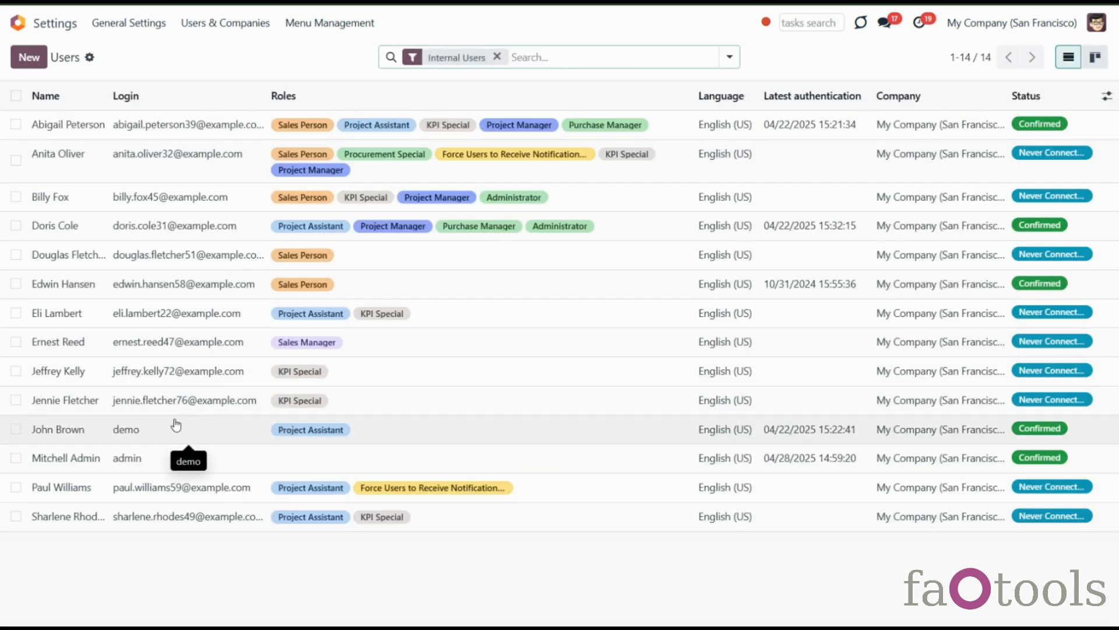
left_click(204, 342)
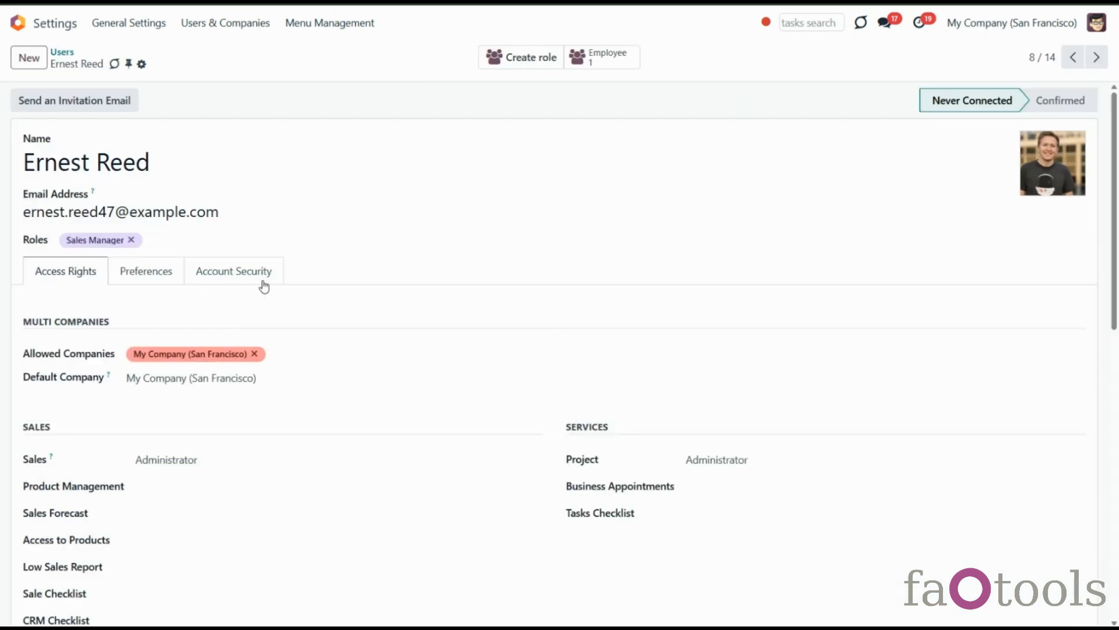
left_click(170, 277)
left_click(212, 237)
left_click(247, 344)
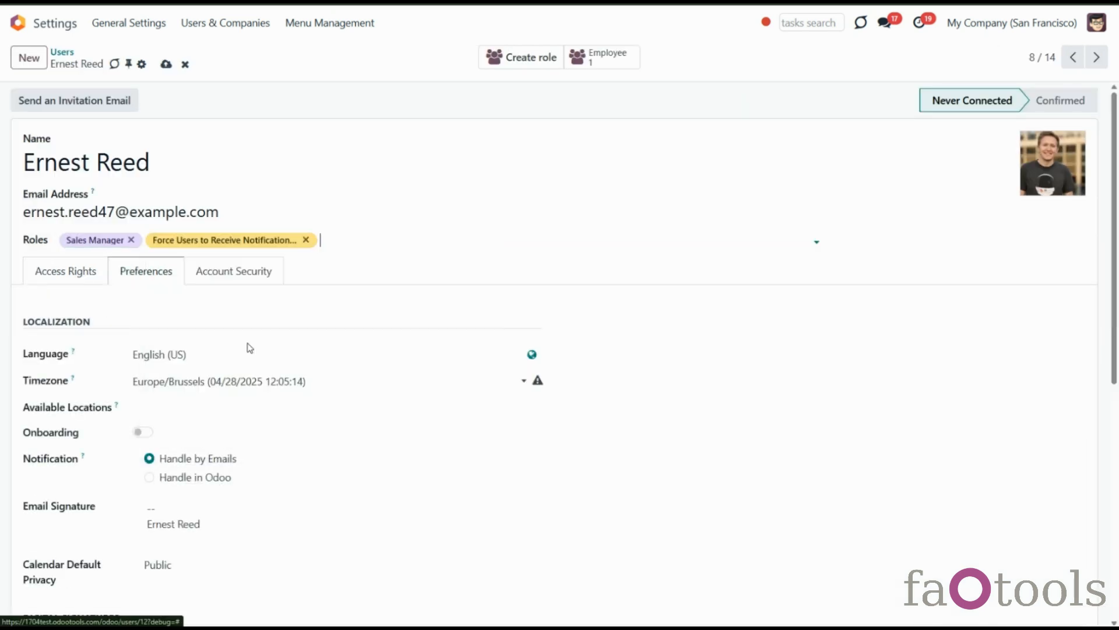
left_click(166, 65)
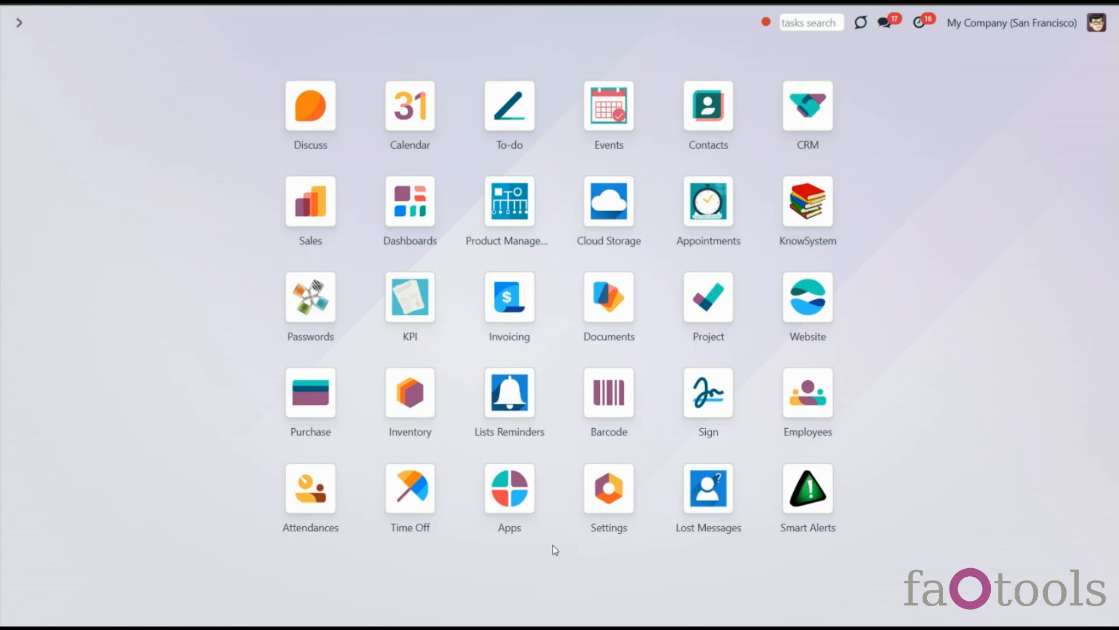
From Settings, open the Purchase Manager role and show its temporary activation and blocking rules
left_click(594, 514)
left_click(225, 23)
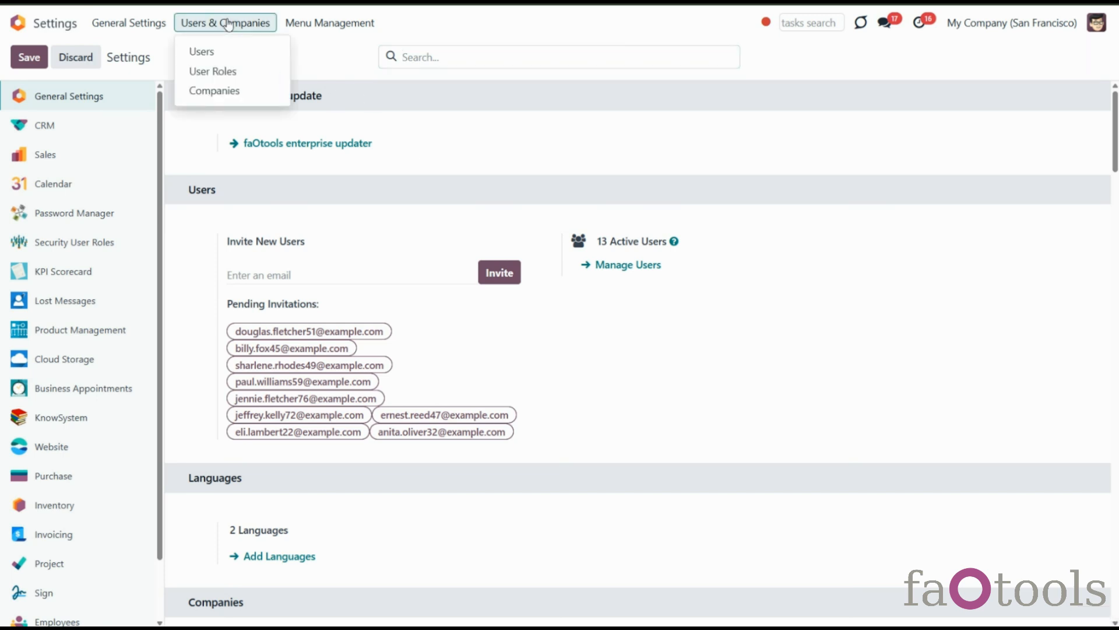
left_click(223, 70)
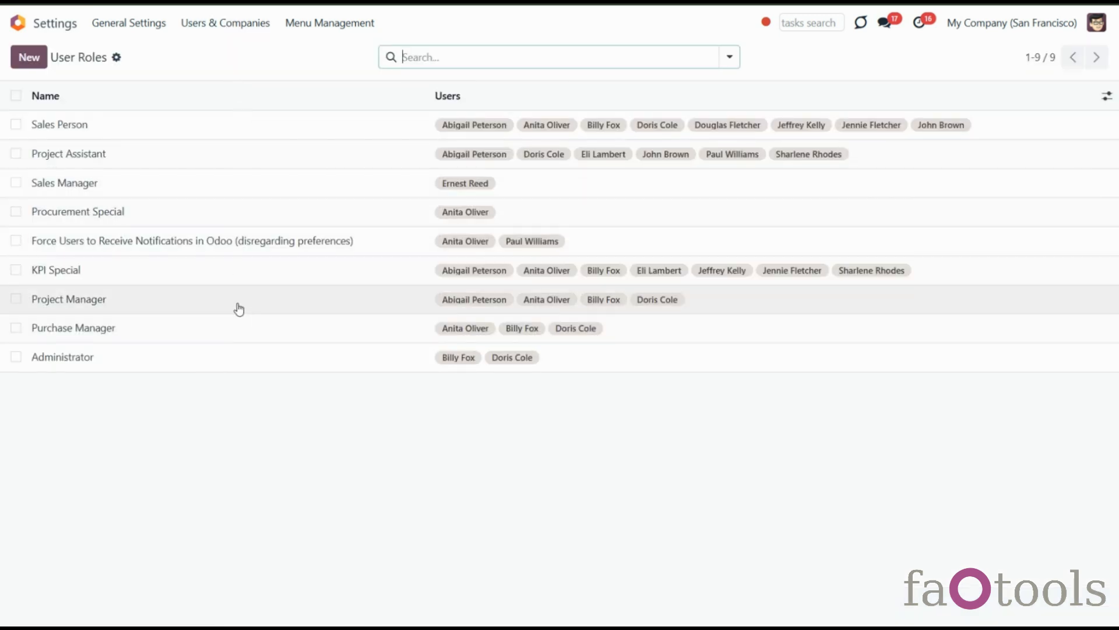
left_click(246, 334)
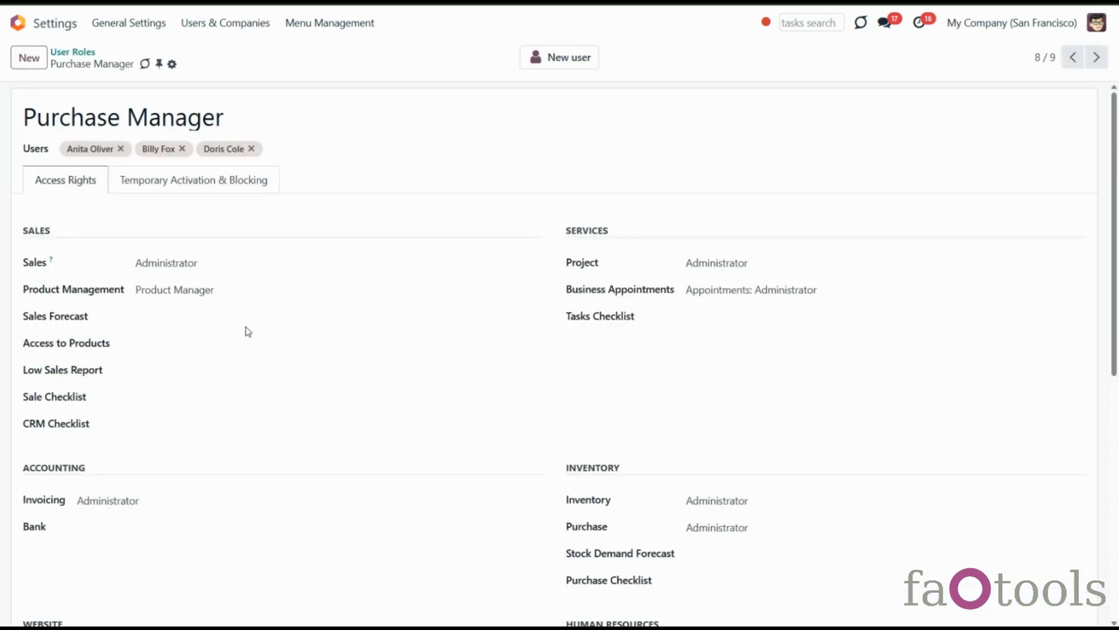
left_click(250, 185)
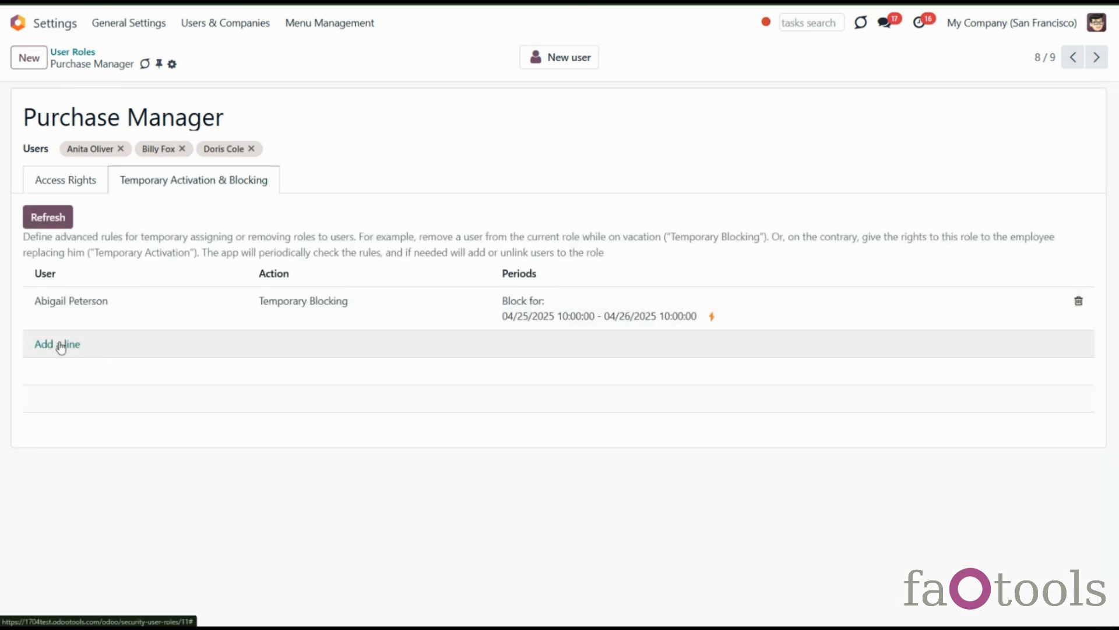
Create a new rule for the third suggested user with the action Temporary Blocking
left_click(61, 346)
left_click(308, 230)
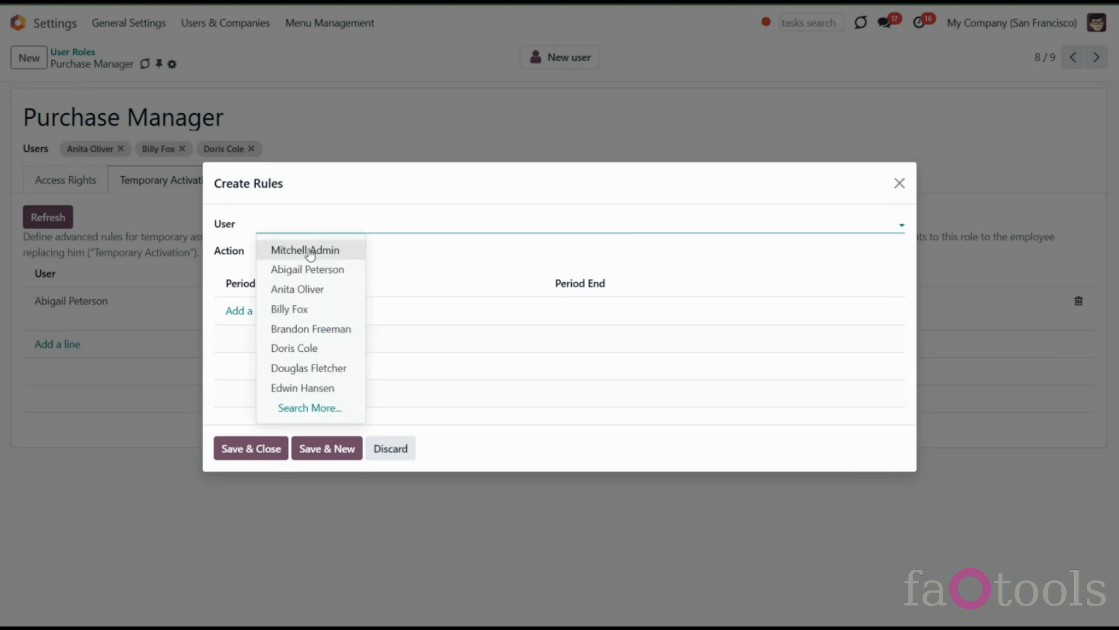
left_click(311, 289)
left_click(354, 254)
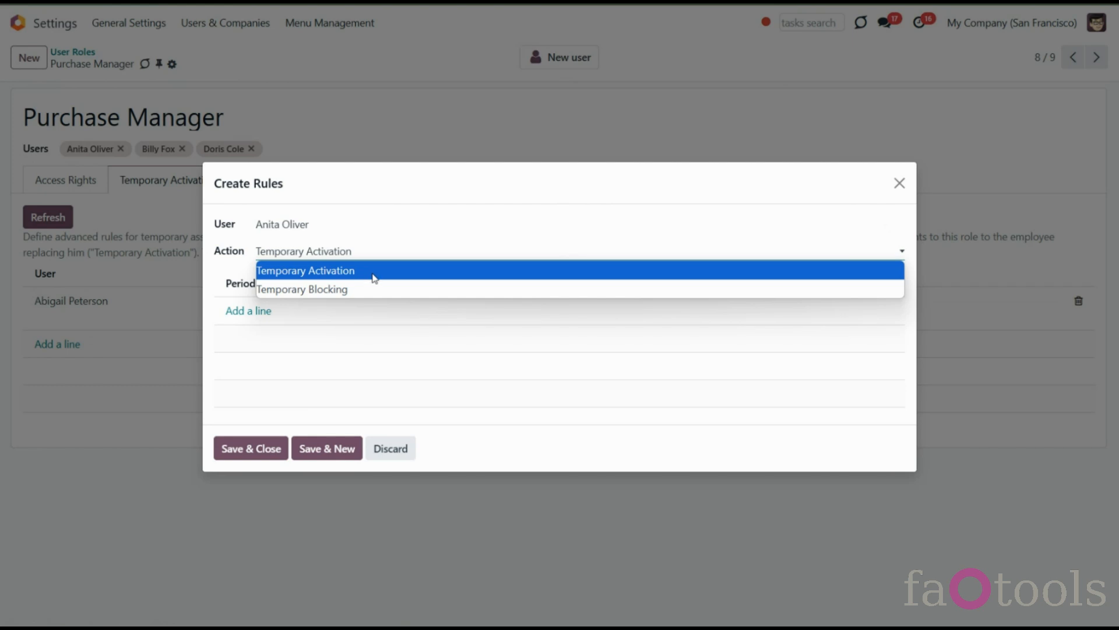
left_click(365, 290)
Add a blocking period to the rule from 04/24/2025 15:00:00 to 04/26/2025 15:00:00
left_click(251, 312)
left_click(484, 319)
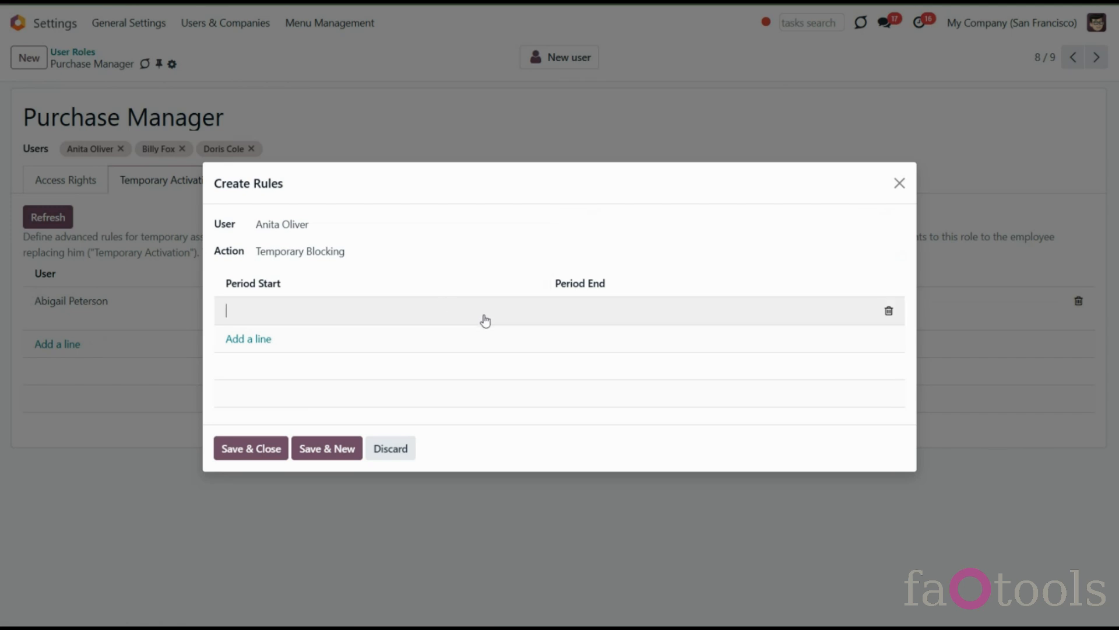
left_click(449, 526)
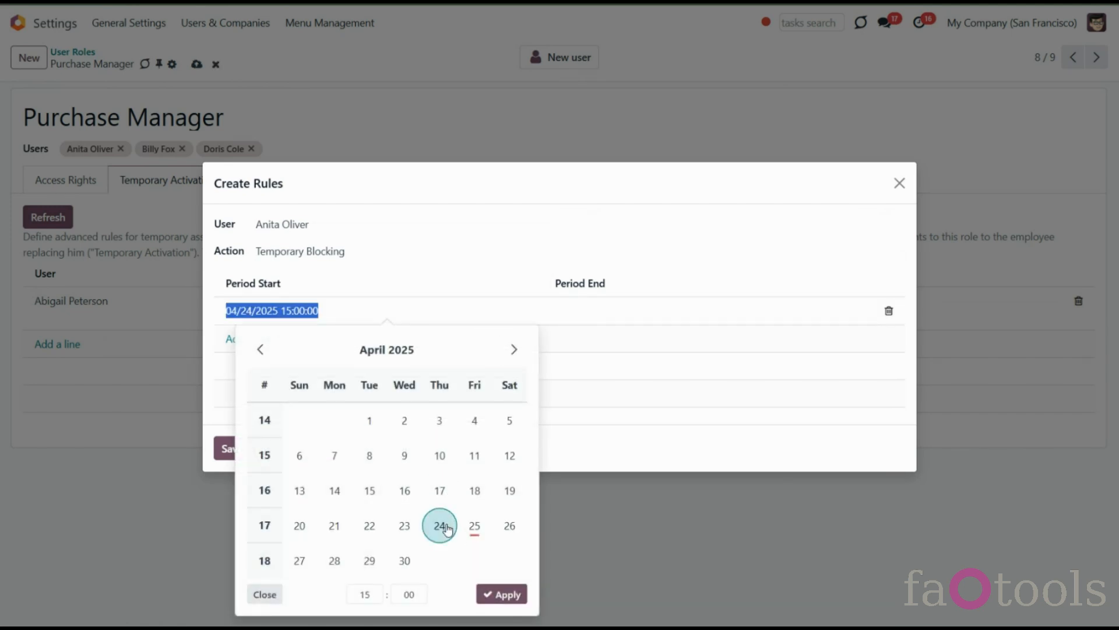
left_click(503, 594)
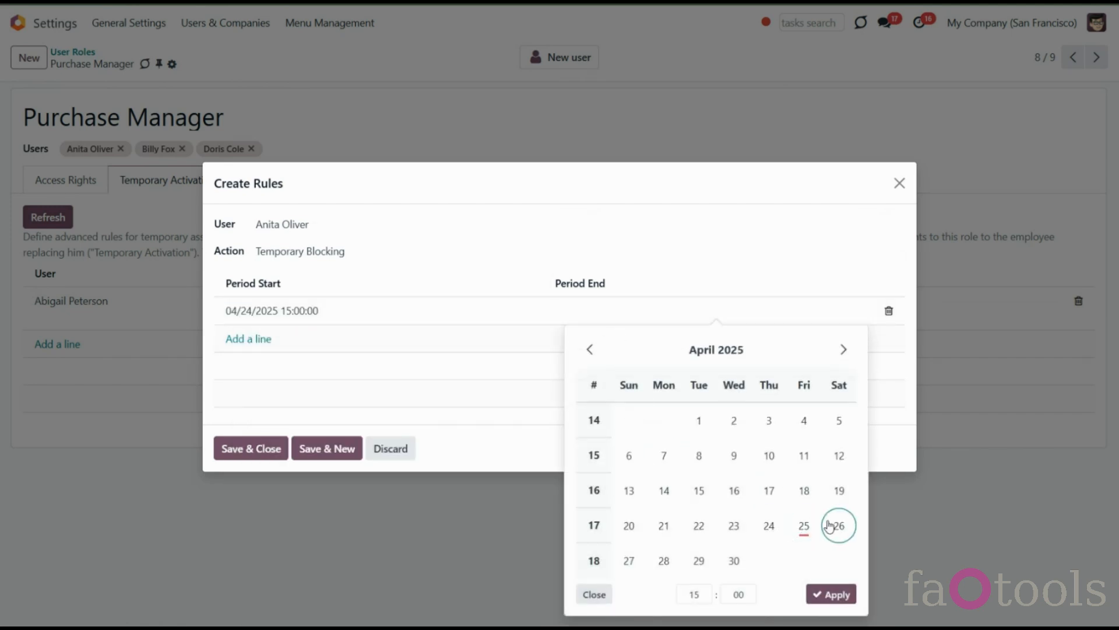
left_click(839, 527)
left_click(832, 595)
Add a second blocking period from 04/27/2025 15:00:00 to 04/30/2025 15:00:00 and save the rule
left_click(262, 345)
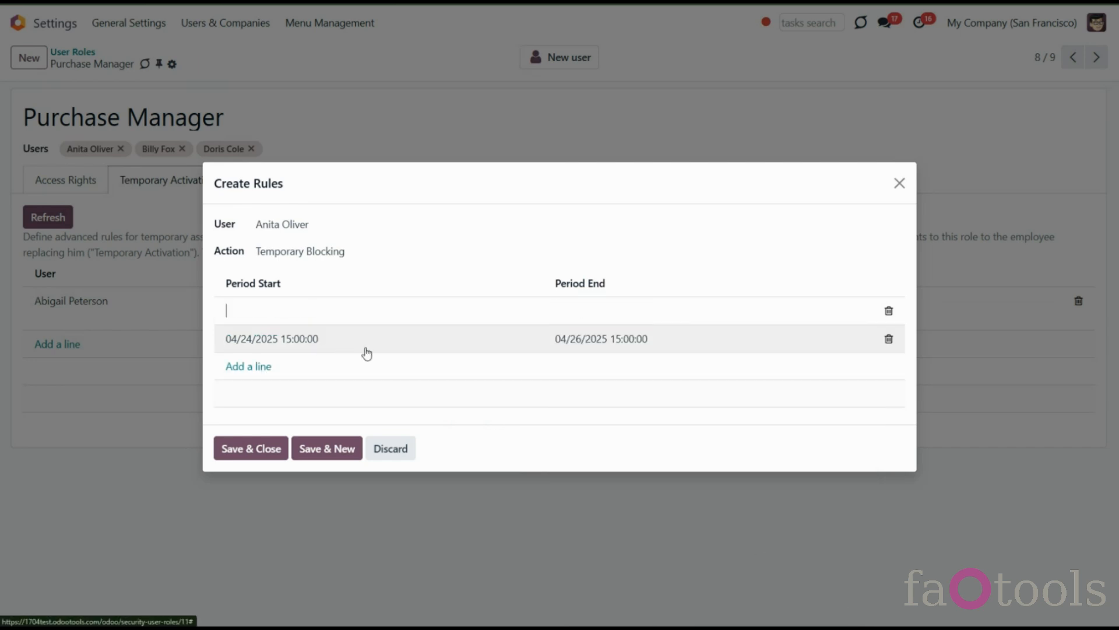
left_click(357, 317)
left_click(300, 559)
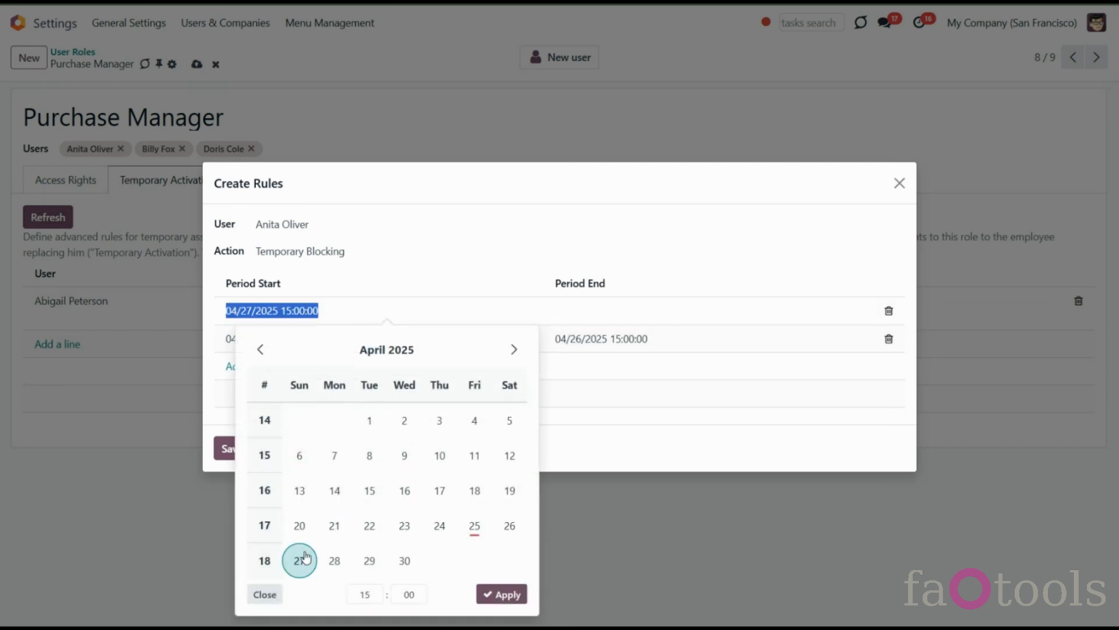
left_click(499, 594)
left_click(582, 320)
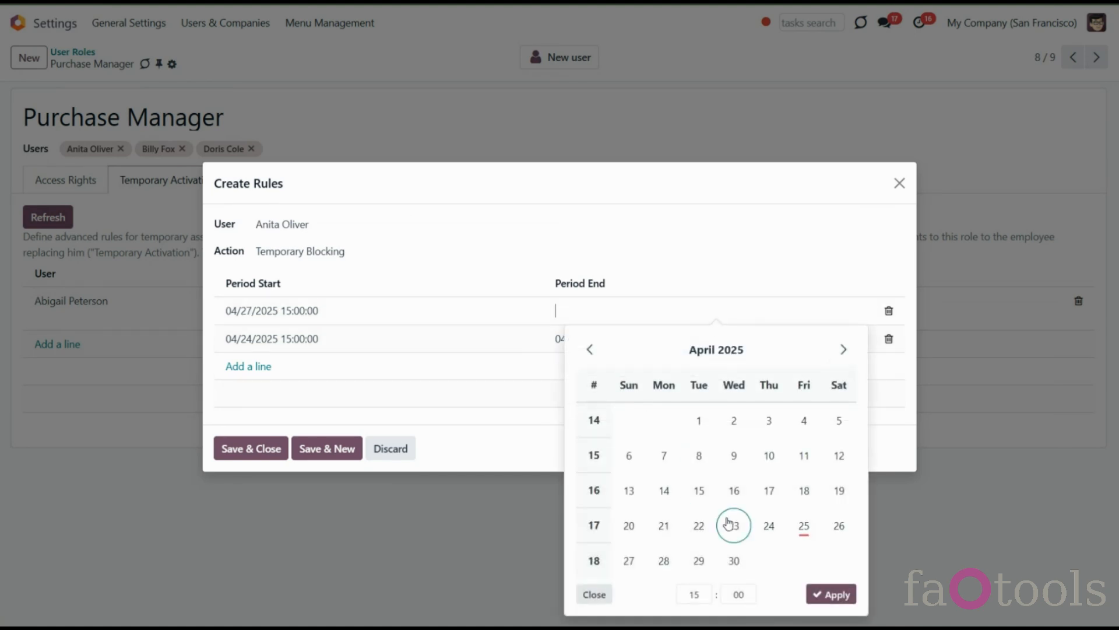
left_click(736, 560)
left_click(822, 592)
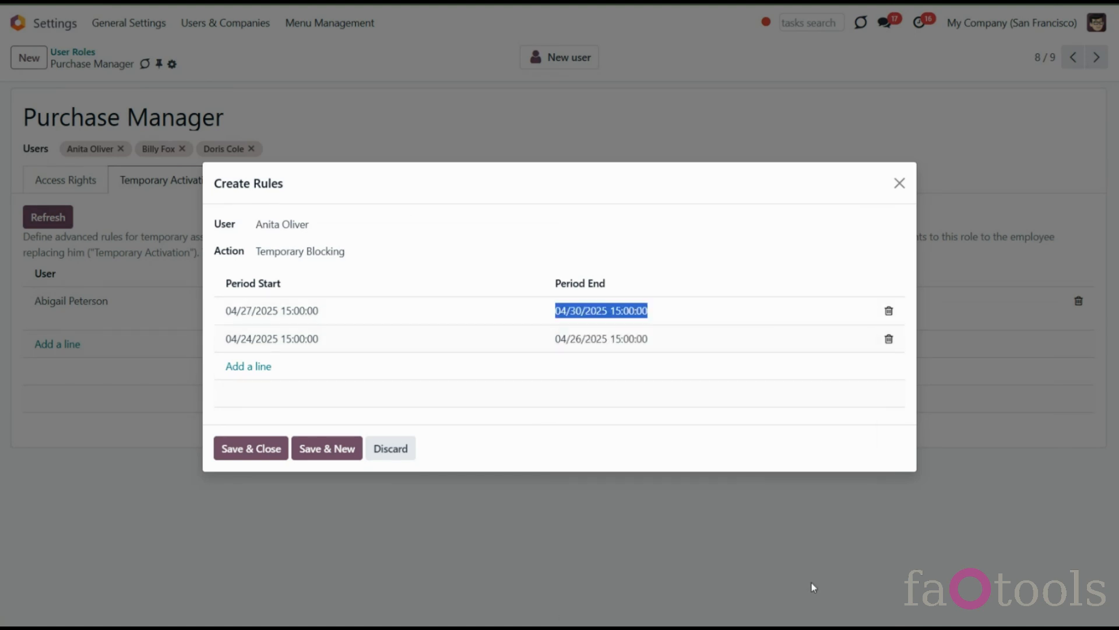
left_click(516, 418)
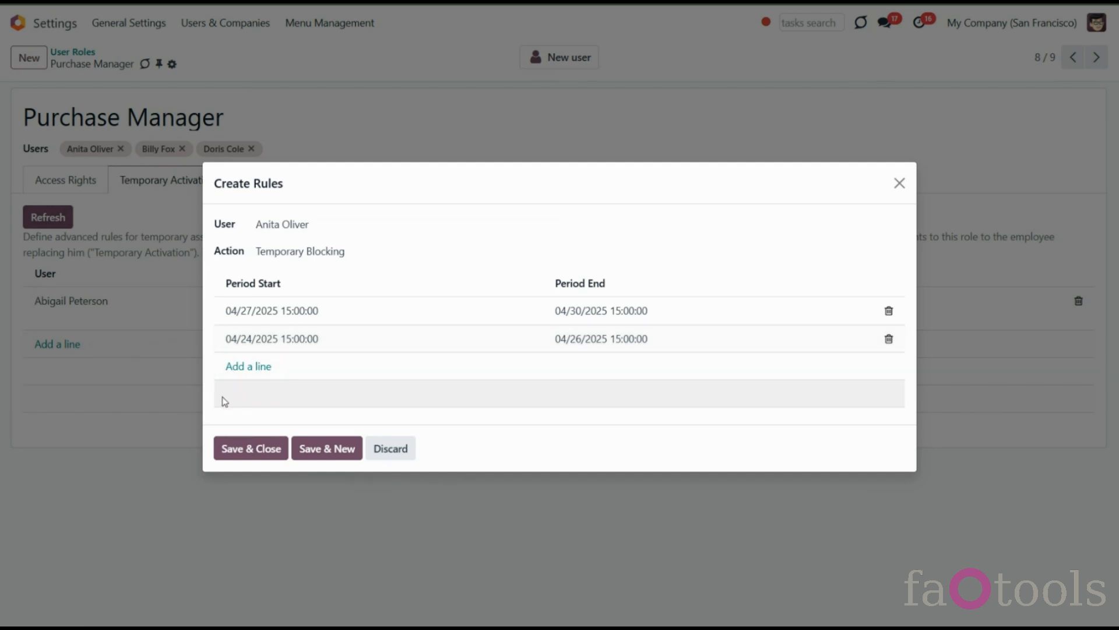
left_click(272, 446)
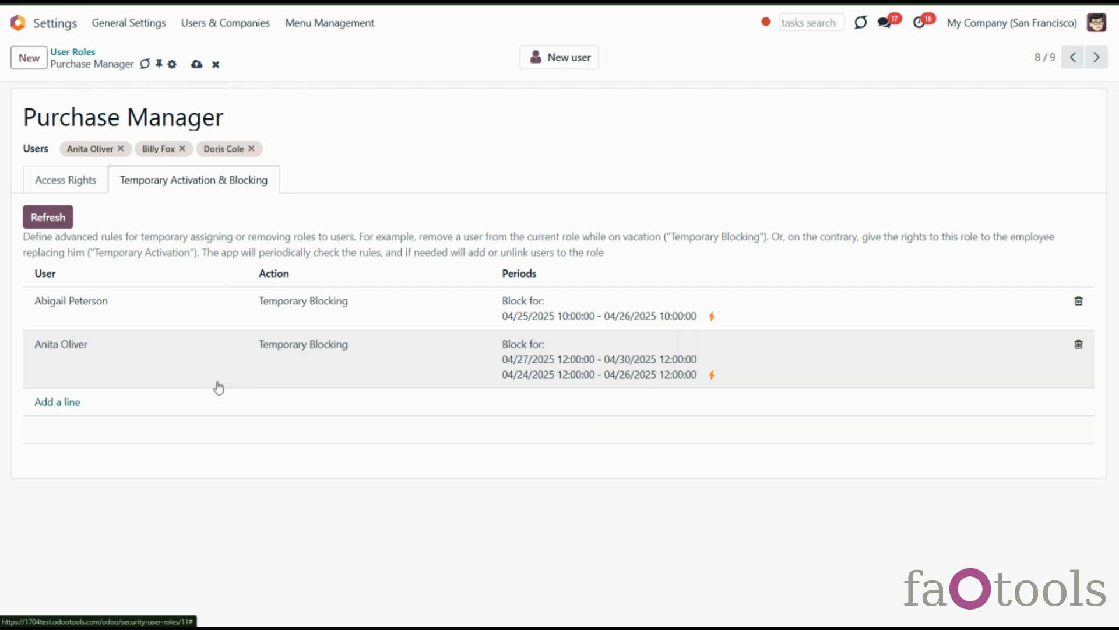
Start another Temporary Blocking rule for the same user who already has the two-period rule
left_click(76, 402)
left_click(280, 225)
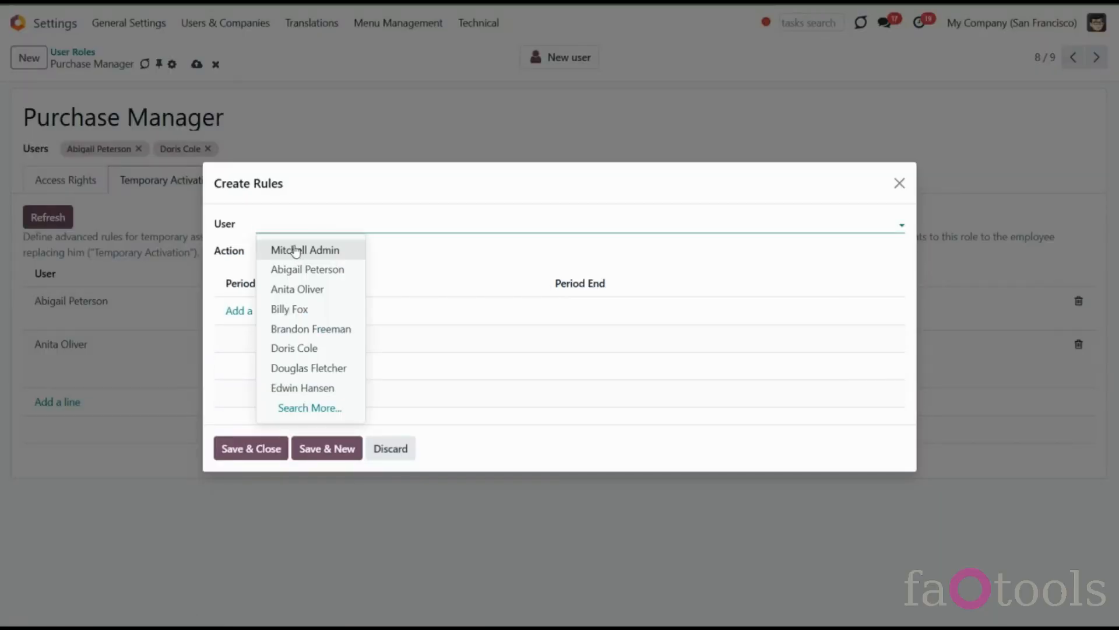
left_click(309, 290)
left_click(300, 250)
left_click(313, 292)
Give the duplicate rule a period from 04/28/2025 13:00:00 to 04/30/2025 13:00:00 and try to save the role
left_click(247, 310)
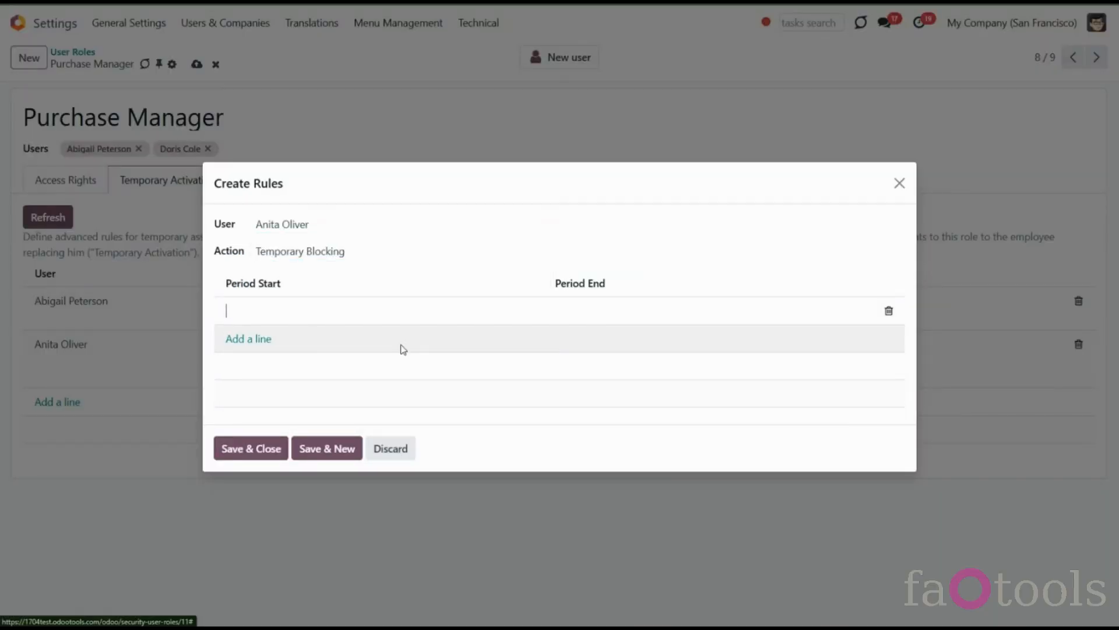
left_click(457, 315)
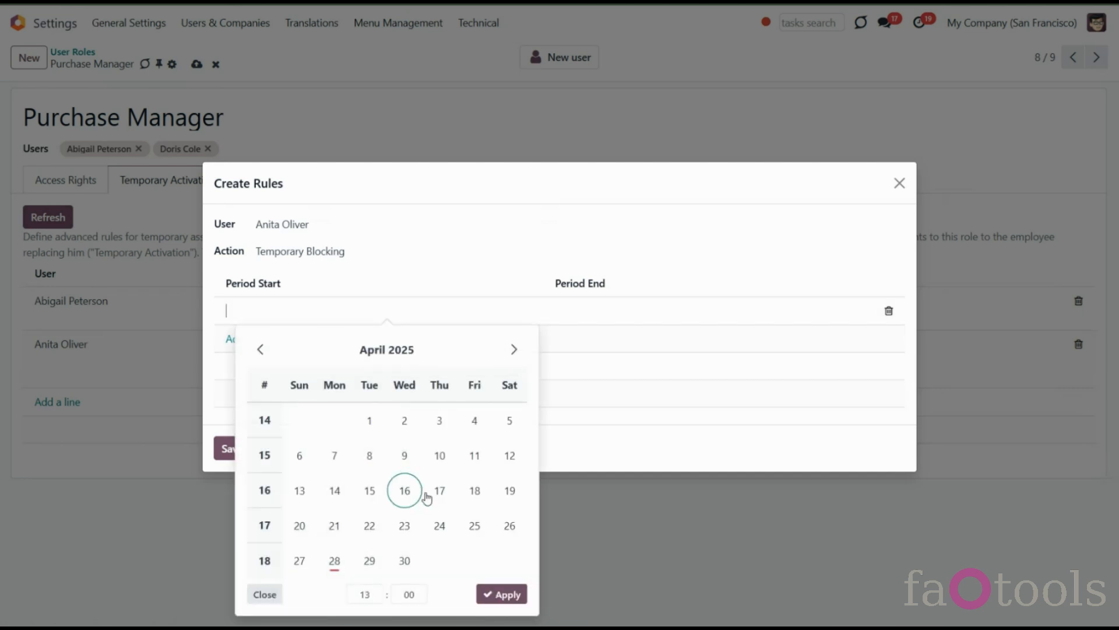
left_click(336, 559)
left_click(583, 310)
left_click(732, 560)
left_click(832, 595)
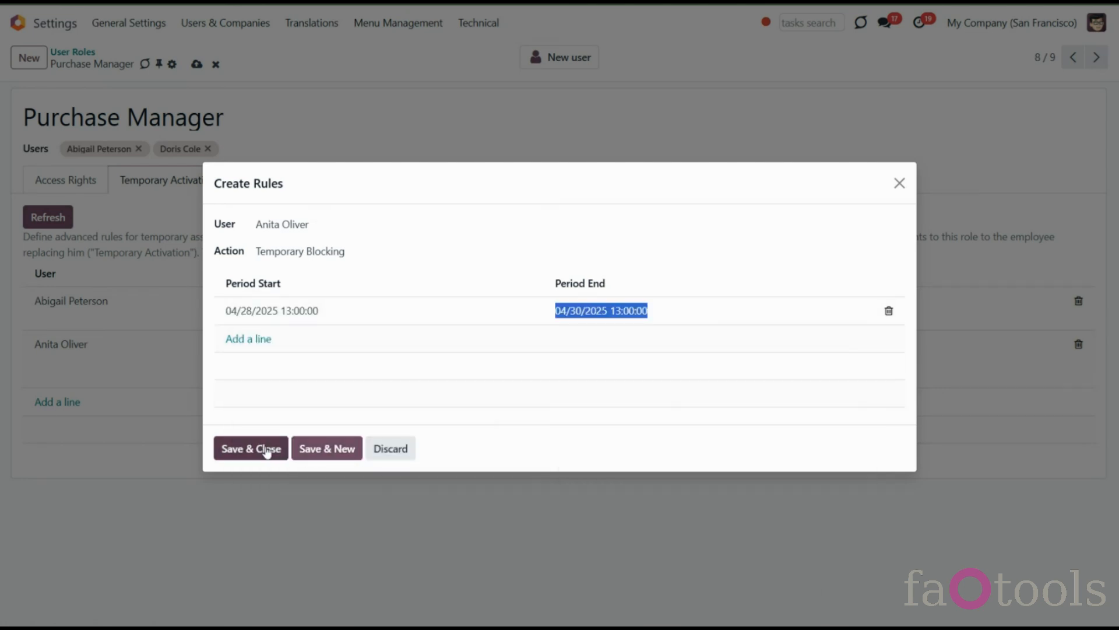
left_click(257, 449)
left_click(197, 64)
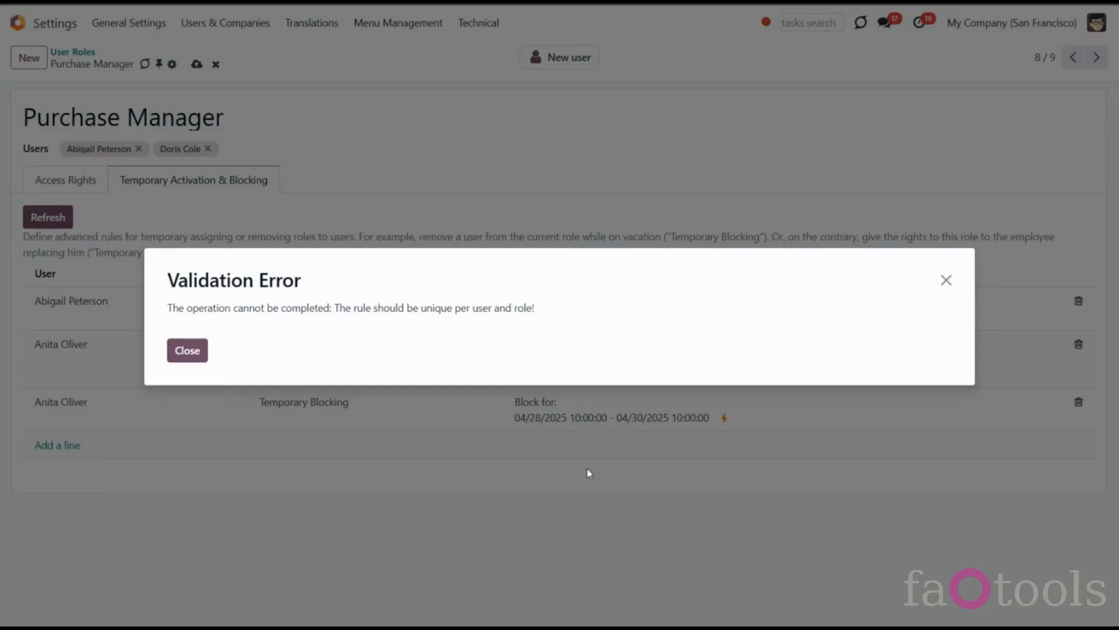
left_click(187, 349)
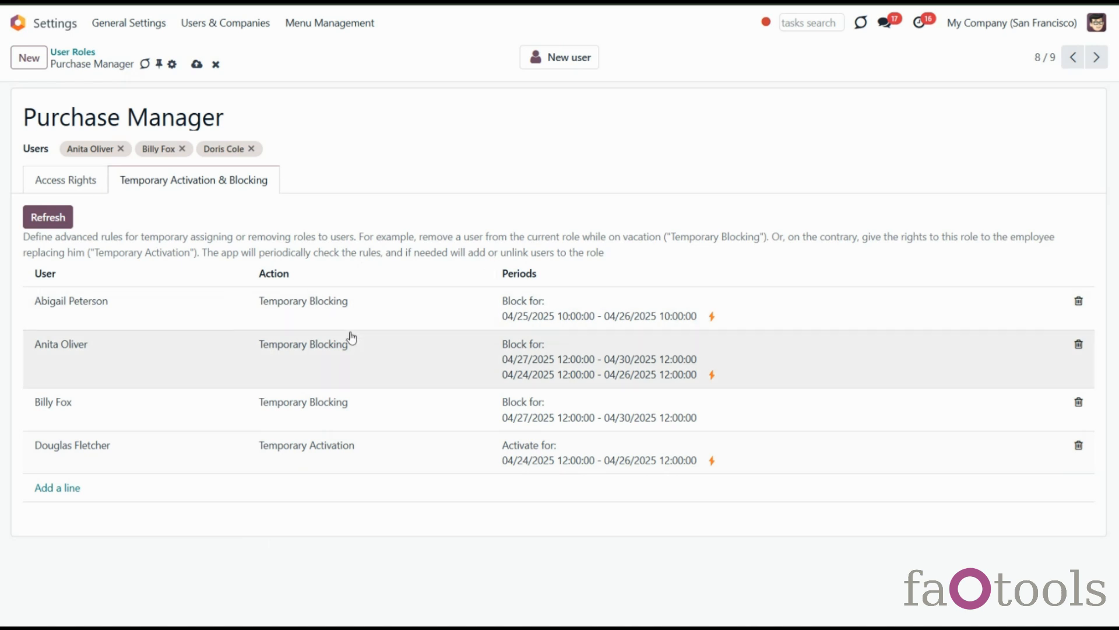
Review the two-period blocking rule without changing it, and save the Purchase Manager role
left_click(328, 368)
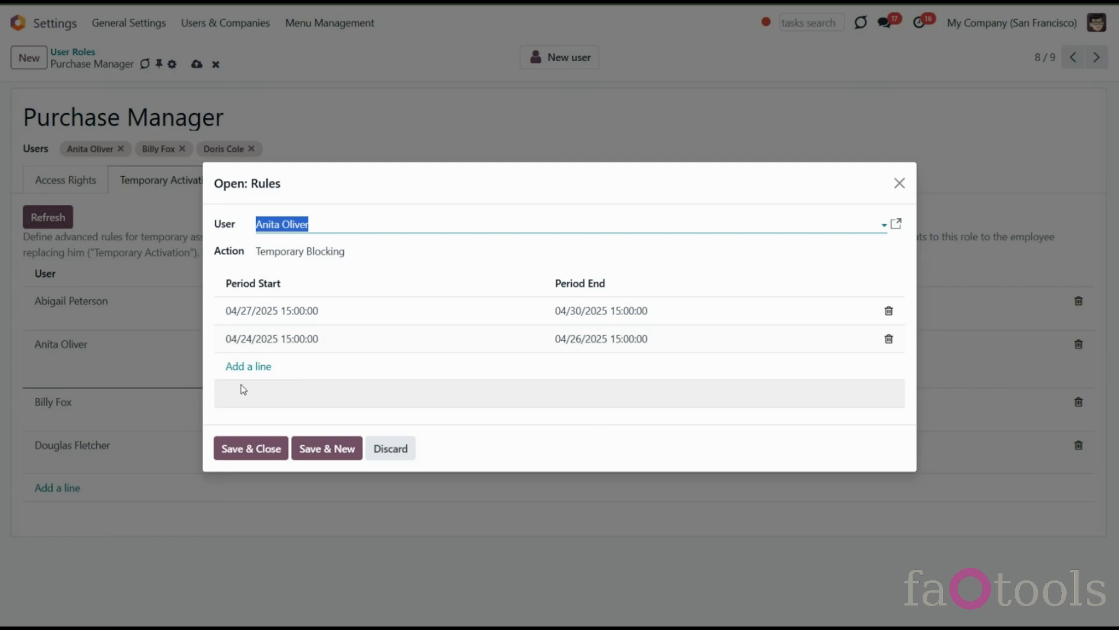
left_click(376, 456)
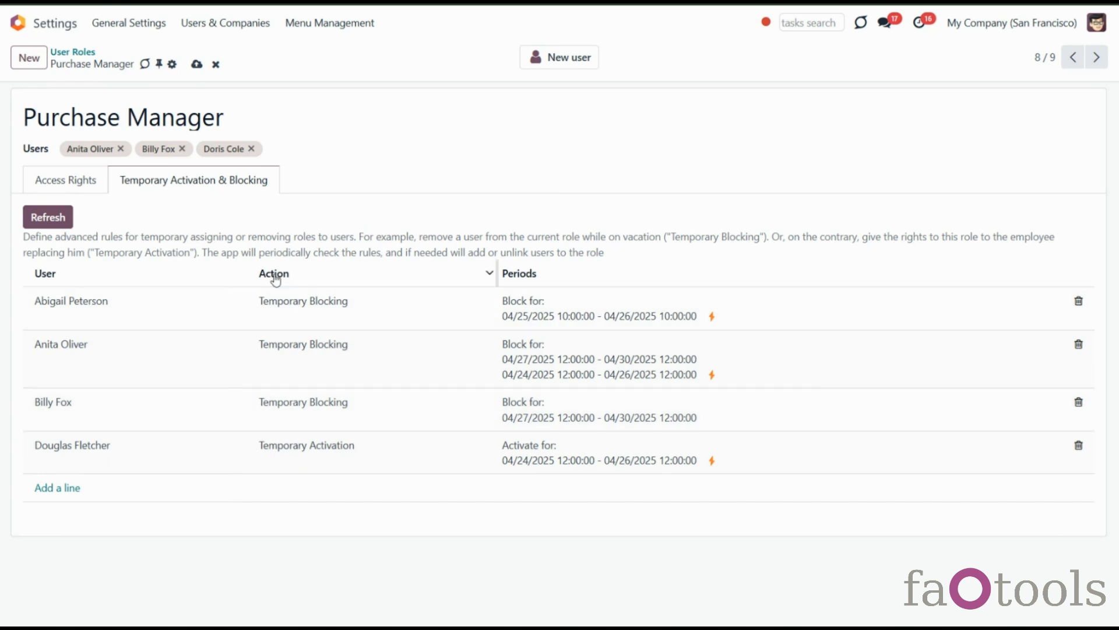
left_click(197, 64)
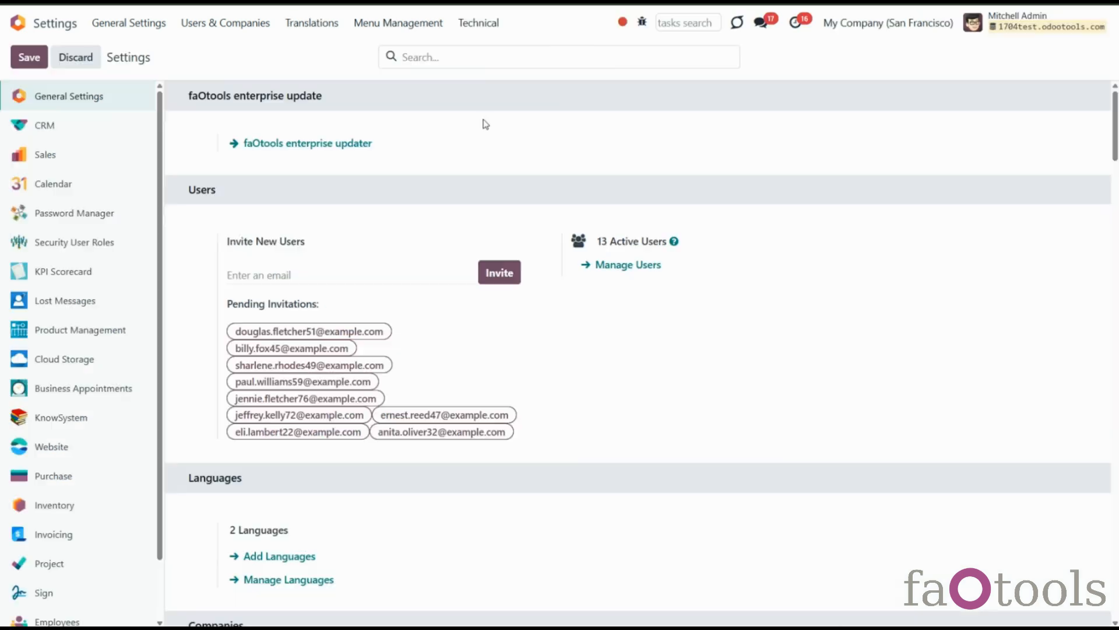
Open the list of Scheduled Actions from the technical settings
left_click(480, 23)
scroll(547, 396, "down", 1)
scroll(547, 396, "down", 10)
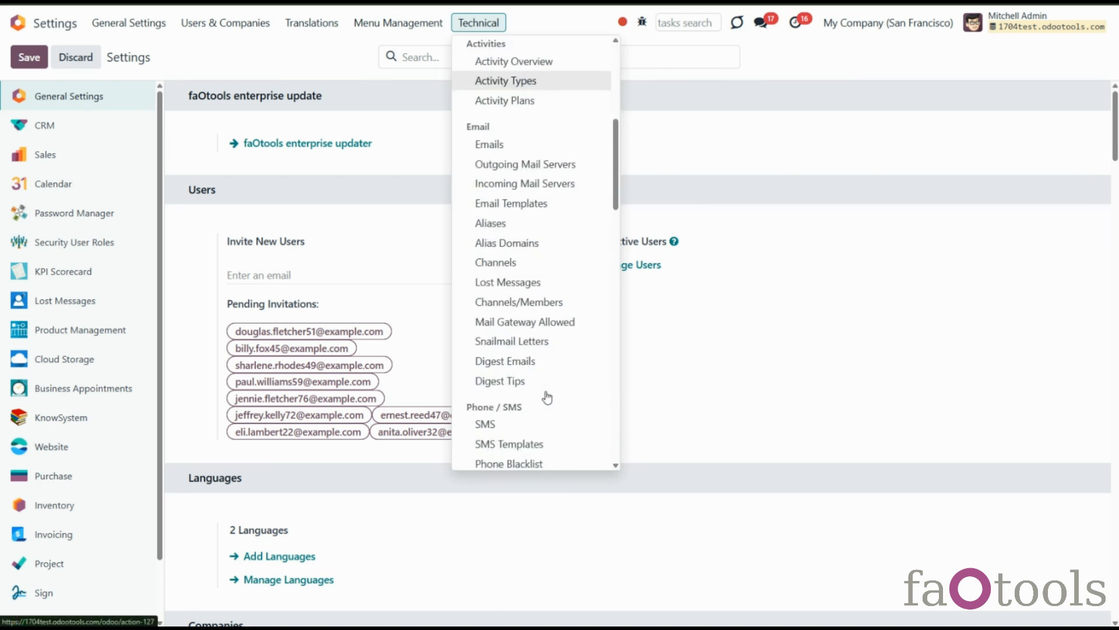
scroll(549, 402, "down", 6)
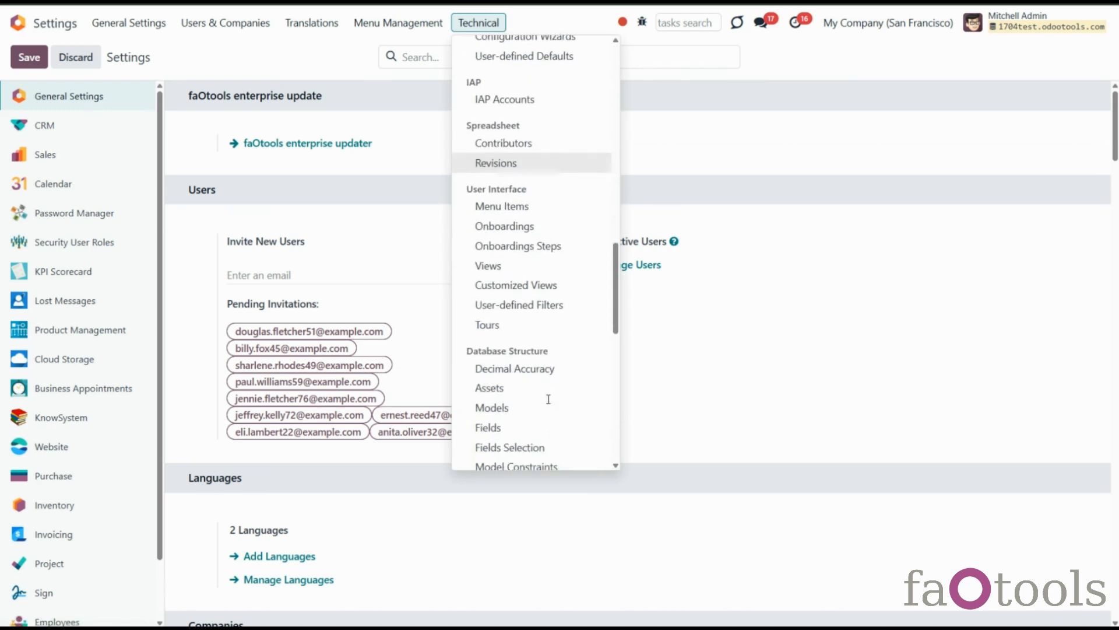
left_click(538, 372)
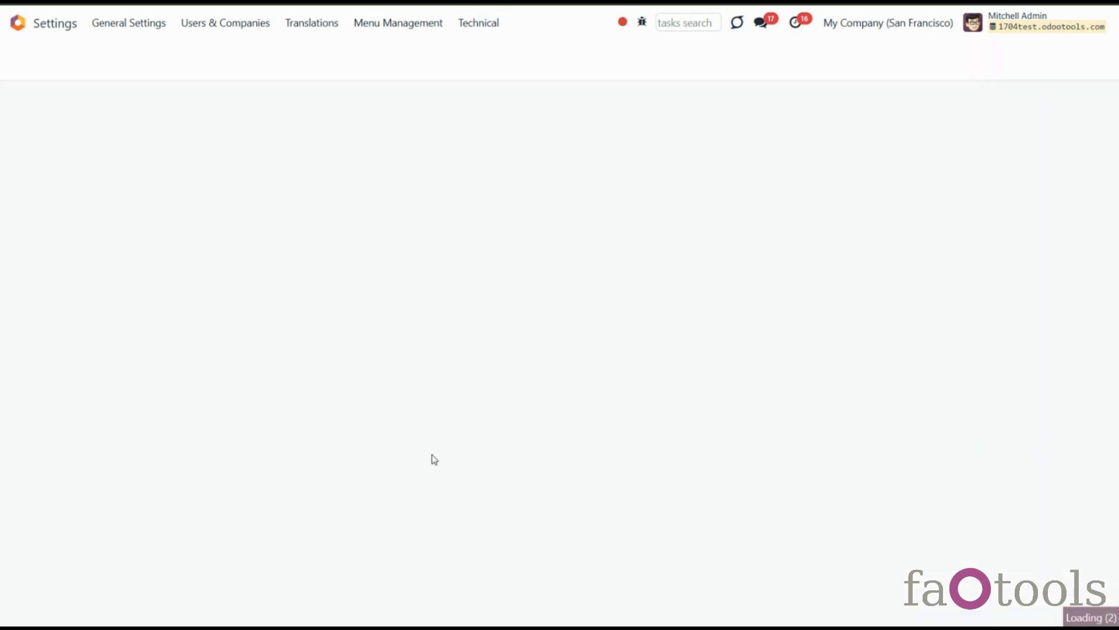
Find and open the scheduled action [Security User Roles] Activate/Block Users for Roles
scroll(408, 471, "down", 8)
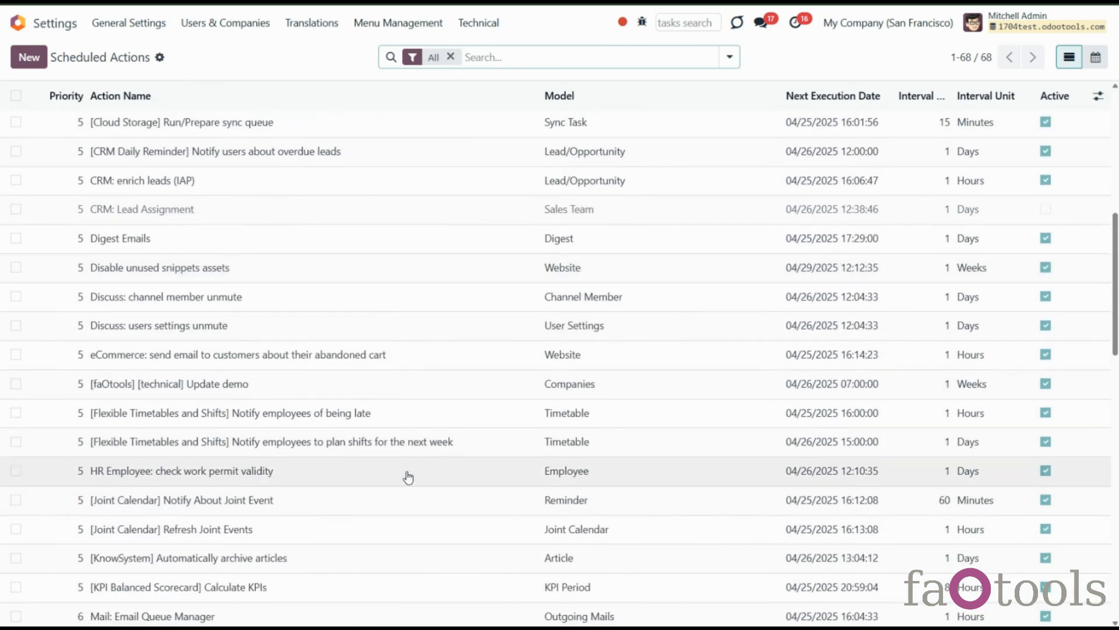
scroll(409, 474, "down", 7)
scroll(408, 480, "down", 6)
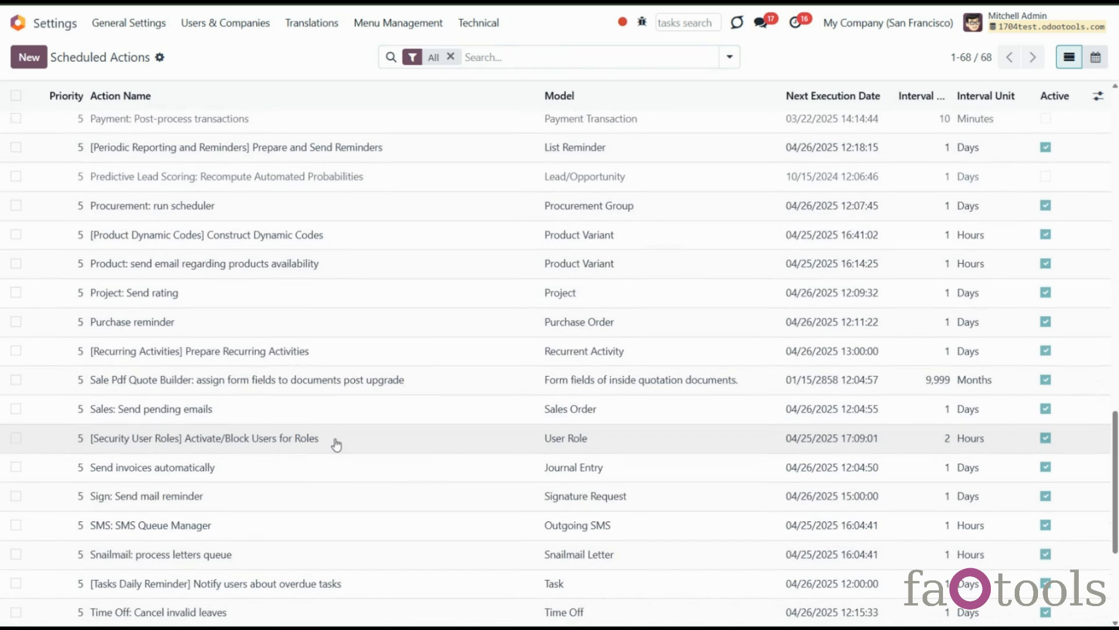
left_click(181, 435)
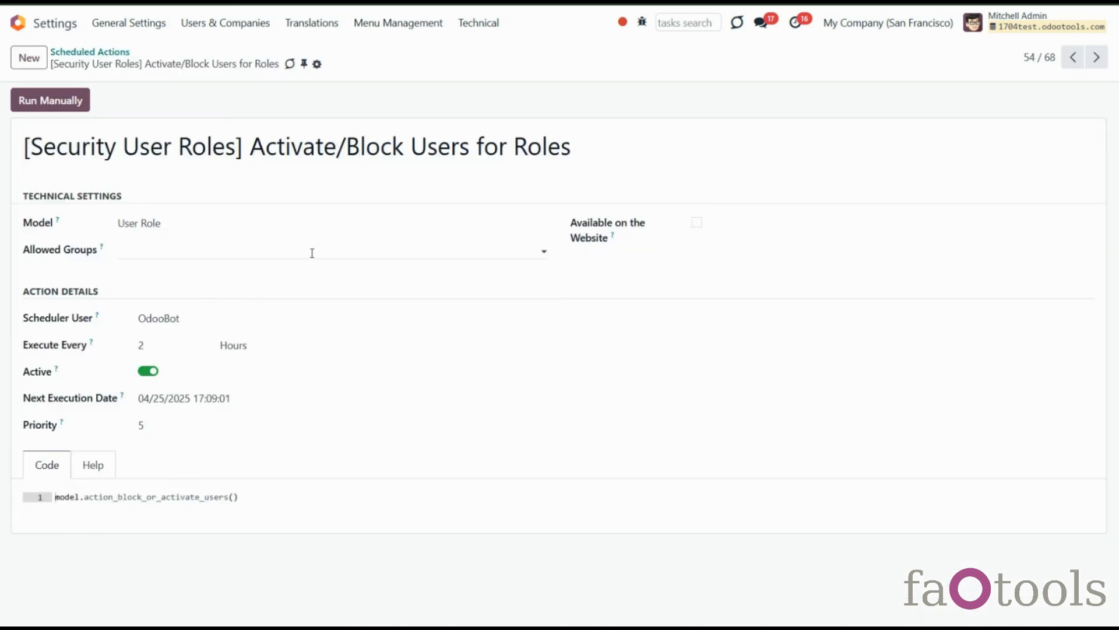
Return to the user roles and show the Purchase Manager role's temporary activation and blocking rules
left_click(245, 24)
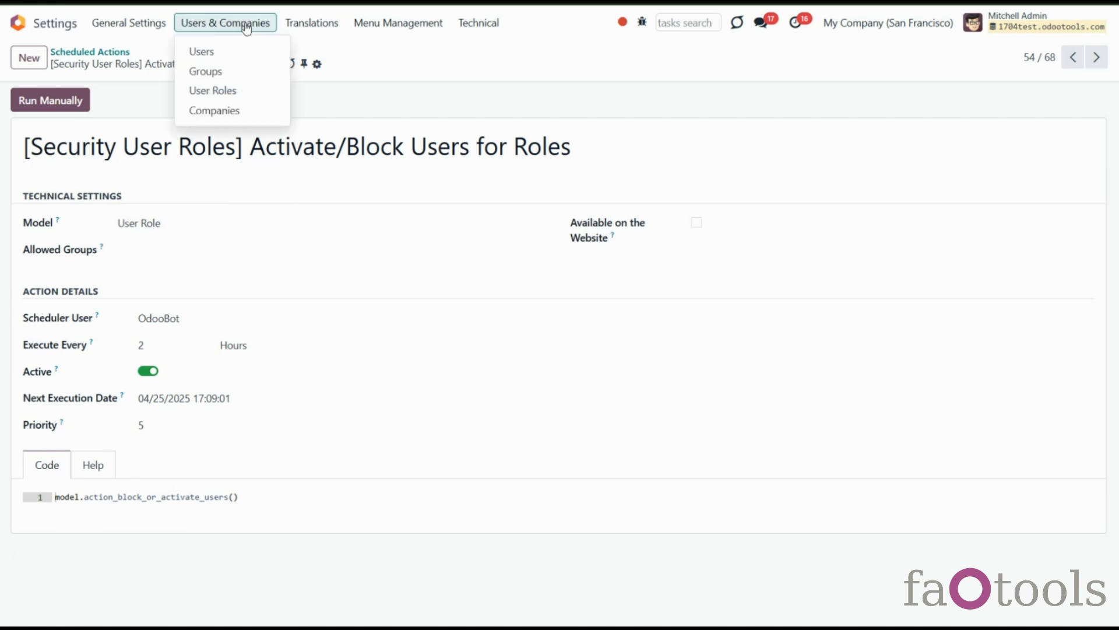
left_click(238, 91)
left_click(151, 339)
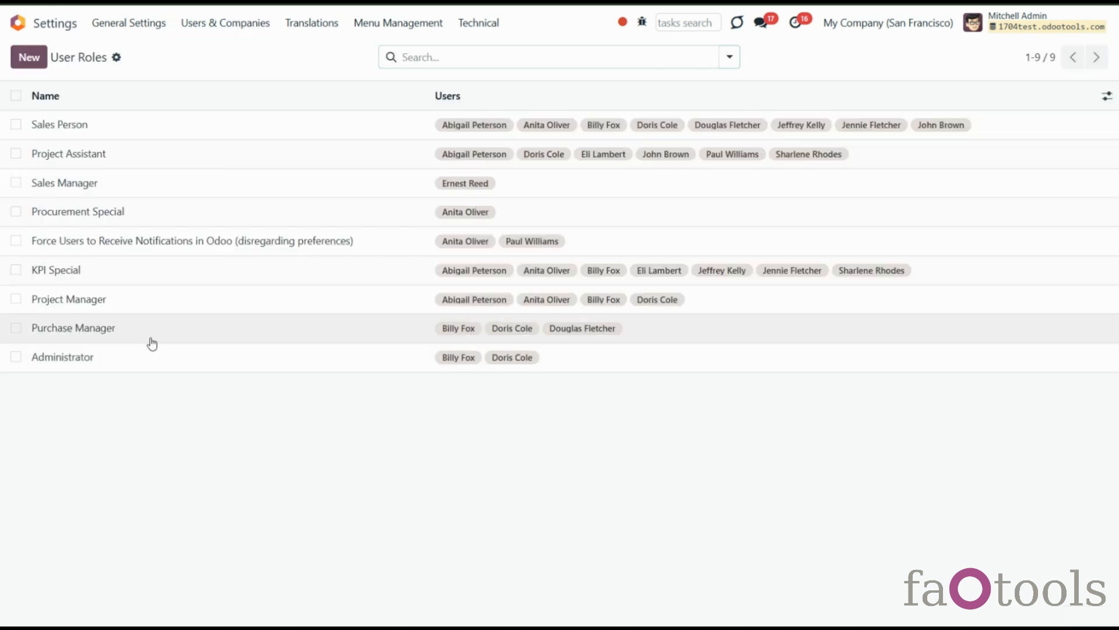
left_click(127, 182)
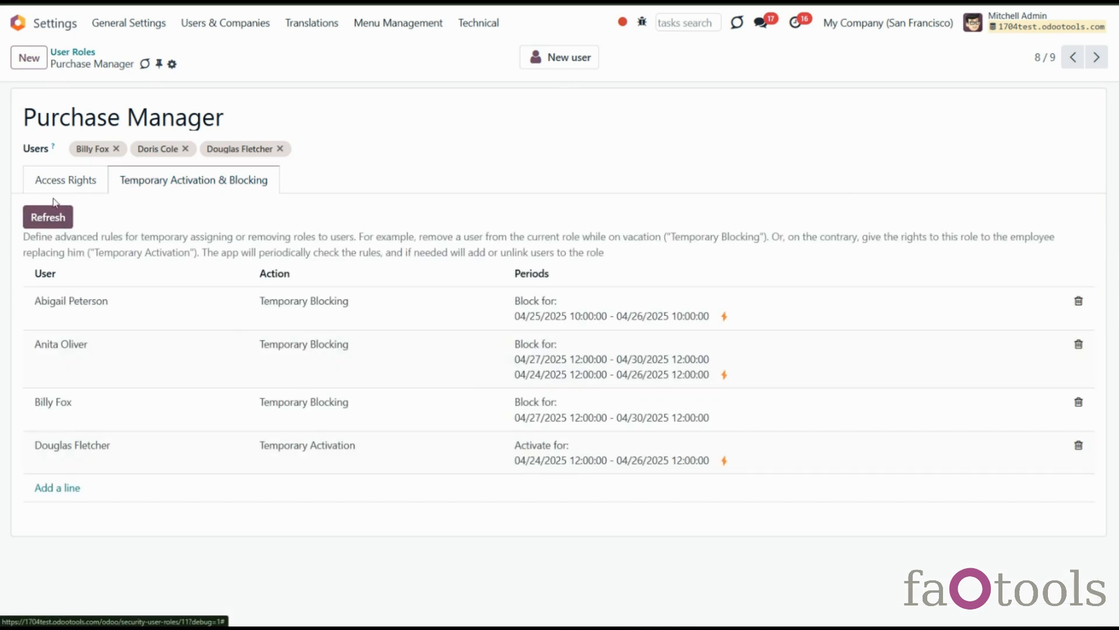